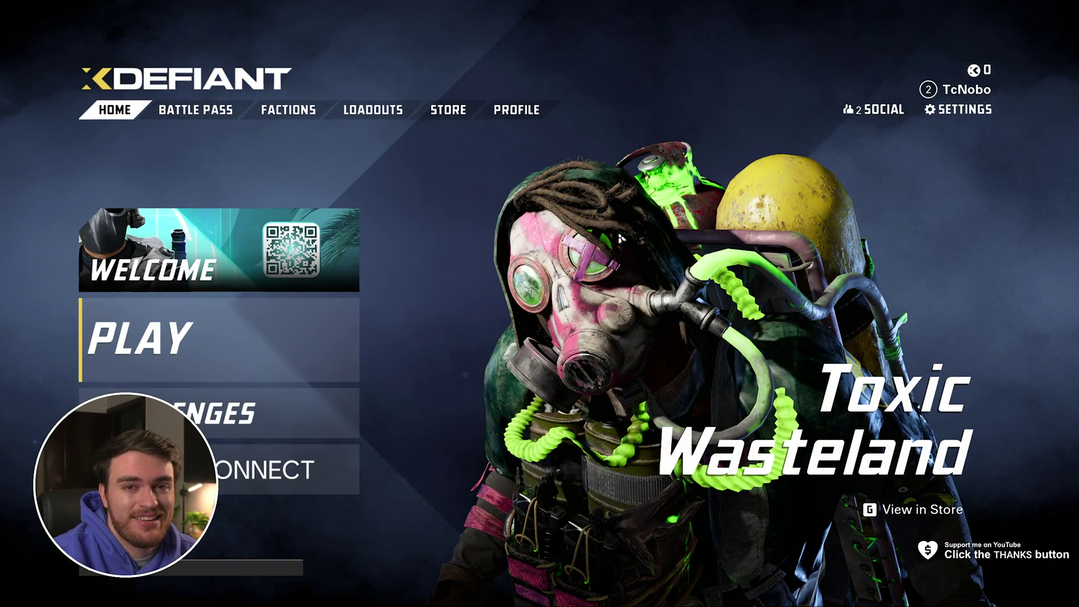
Turn on Ping Display in the Gameplay & UI settings, and switch FPS Display on and back off
left_click(957, 110)
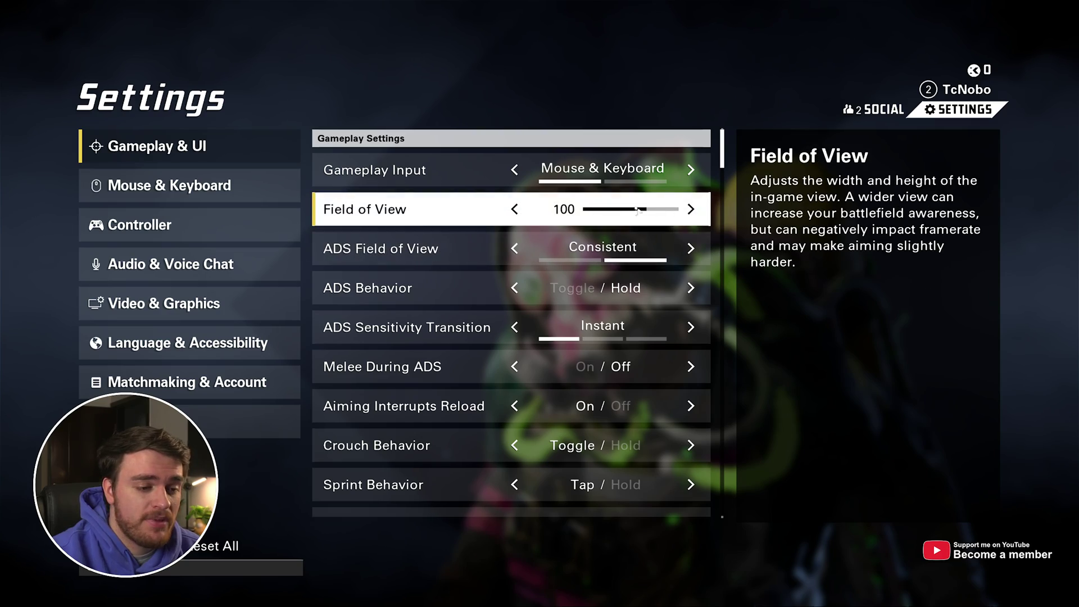
scroll(472, 376, "down", 6)
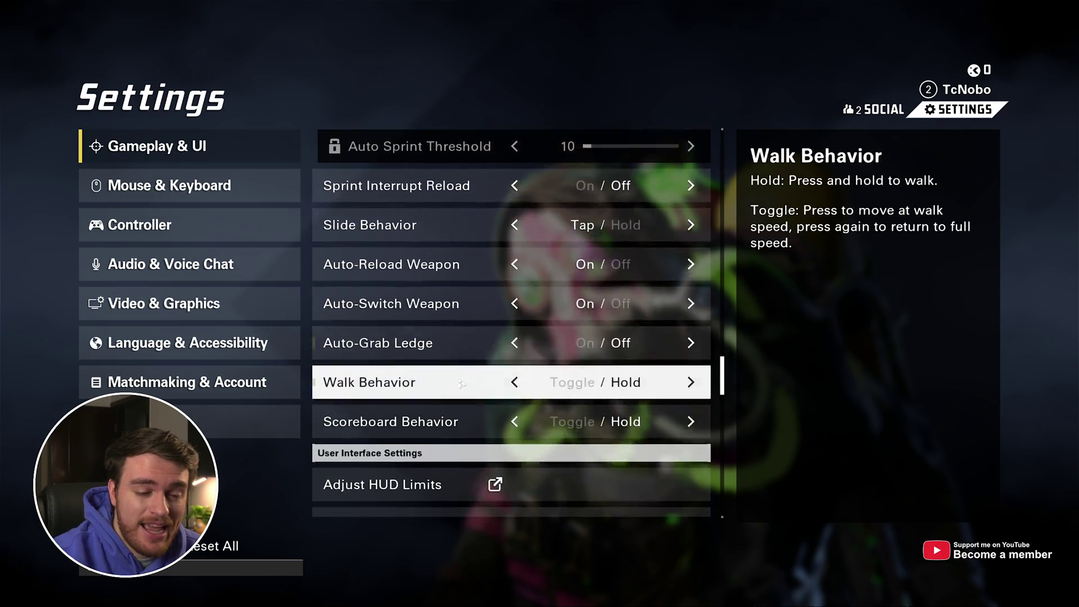
scroll(462, 384, "down", 8)
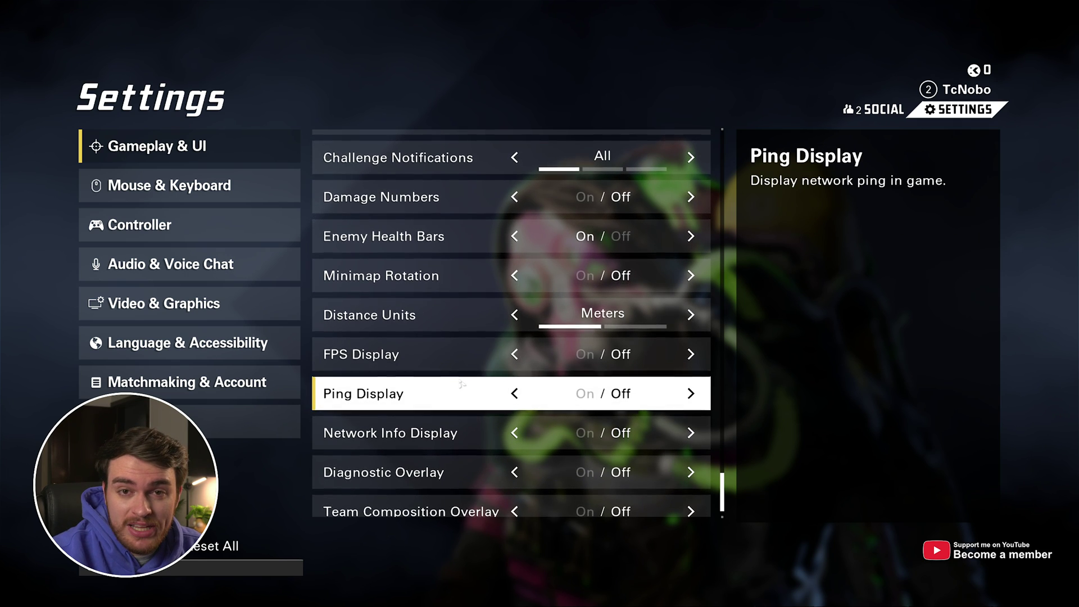
scroll(462, 385, "down", 1)
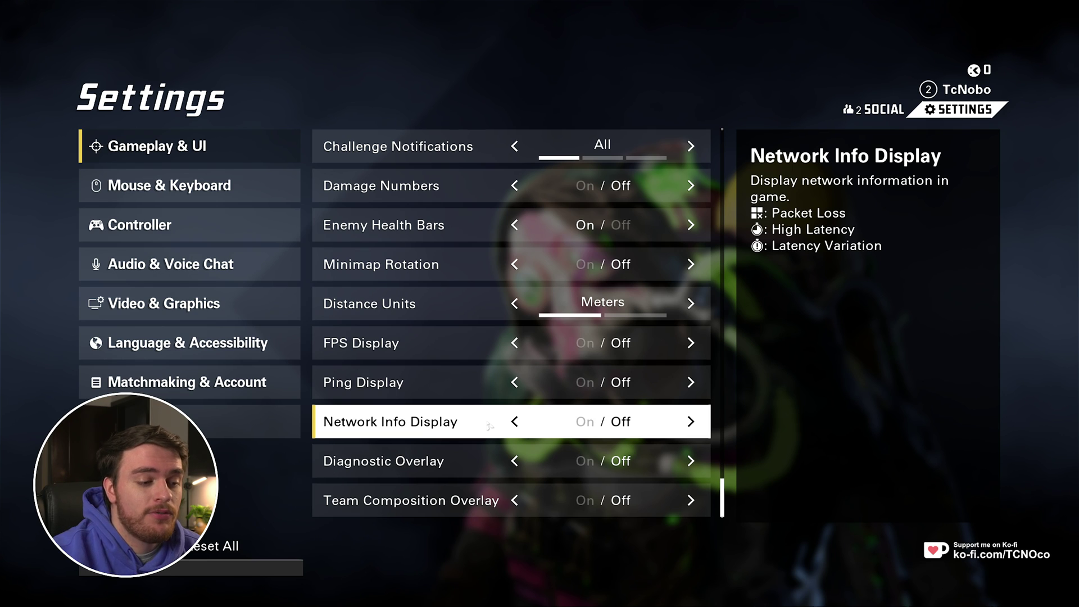
left_click(513, 389)
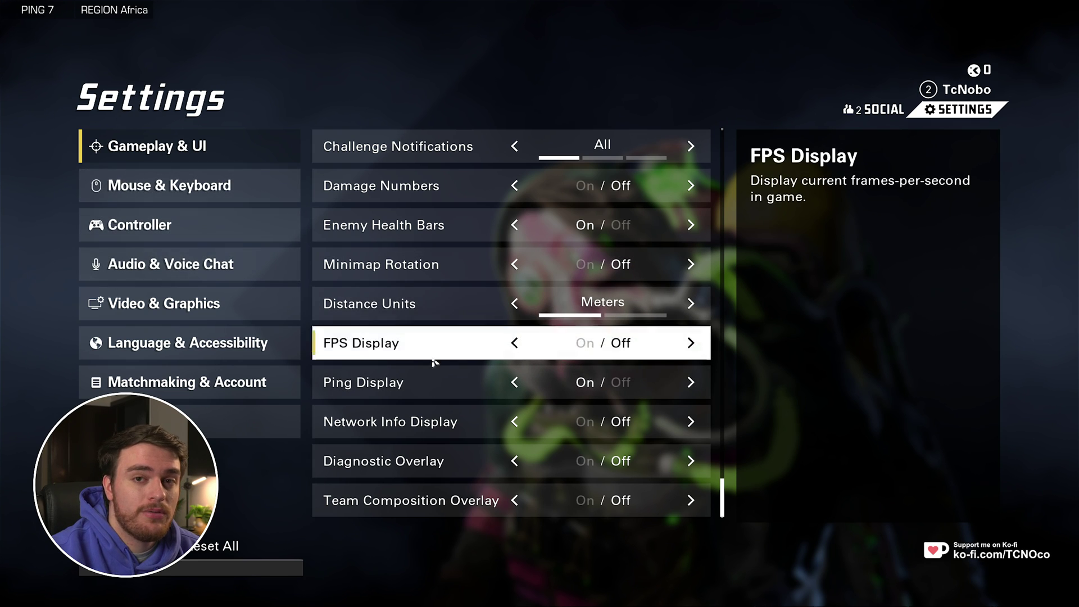
left_click(514, 343)
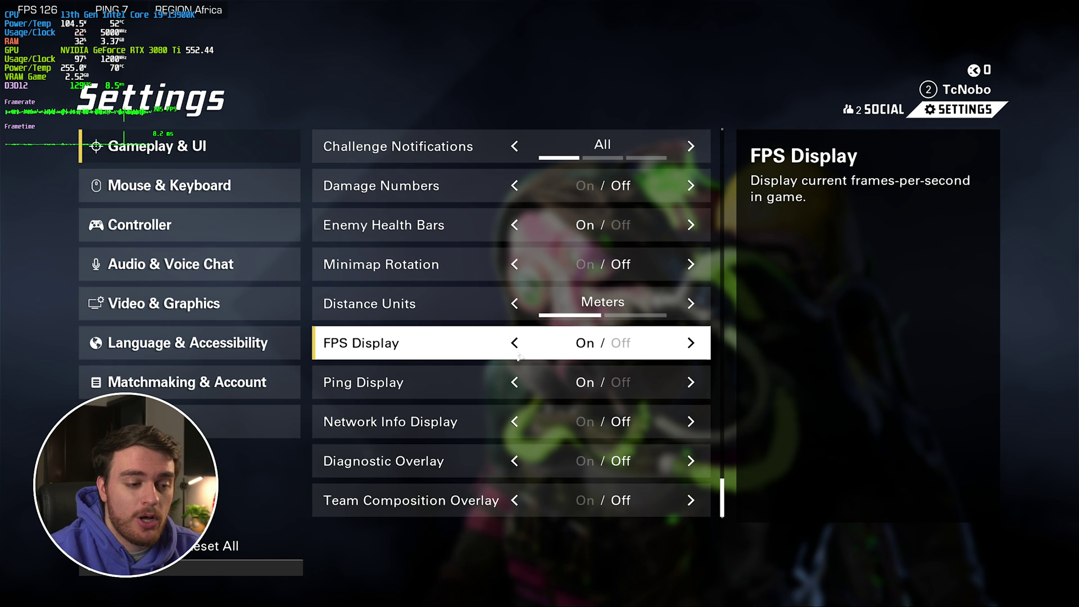
left_click(519, 357)
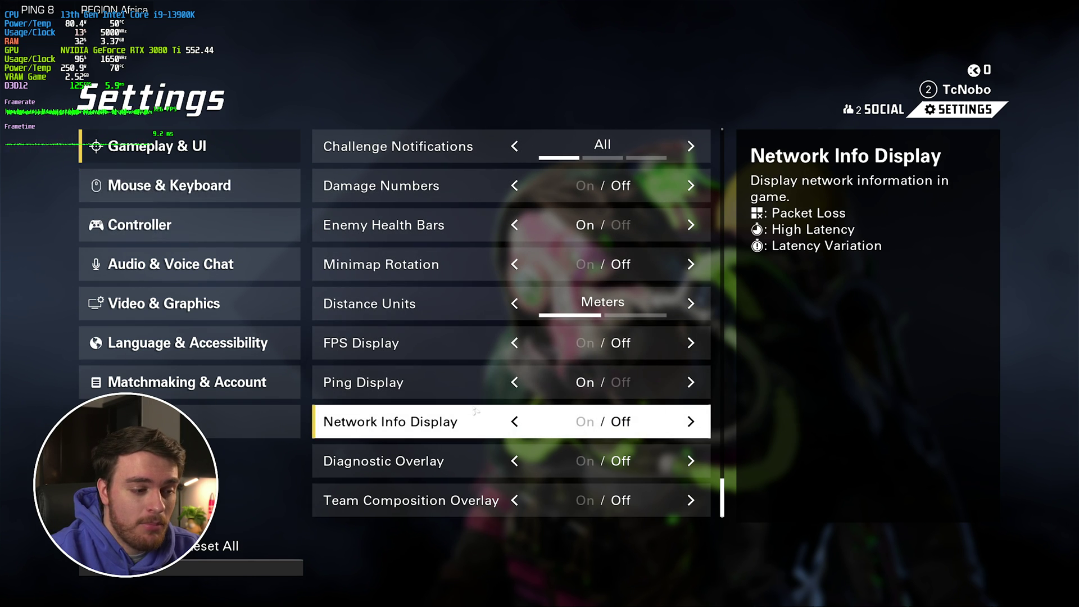
key("F12")
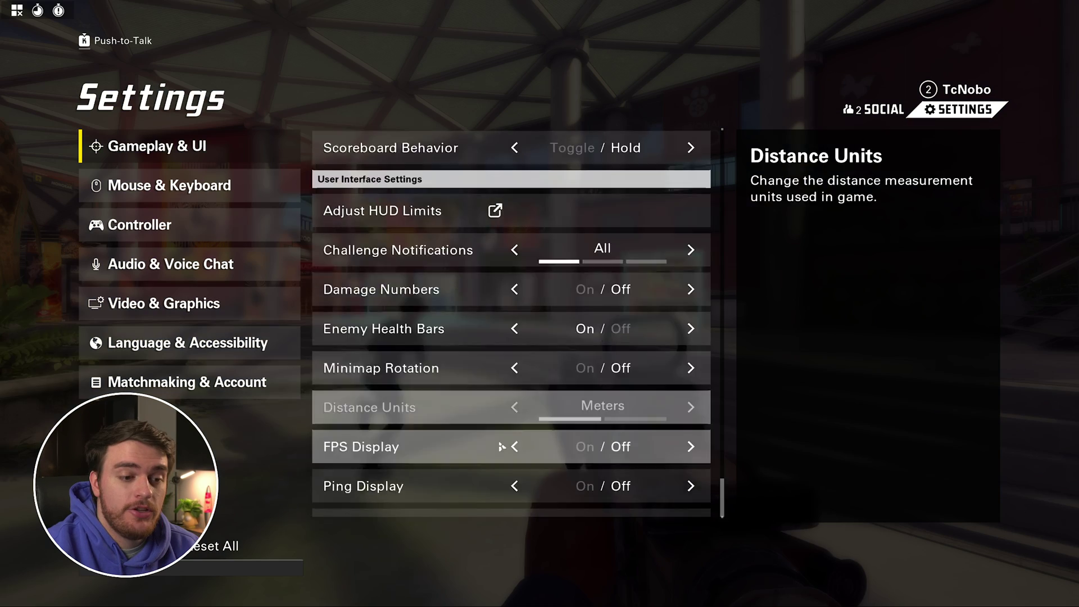
Turn on Diagnostic Overlay and turn off Network Info Display in the user interface settings
scroll(501, 446, "down", 5)
left_click(585, 460)
left_click(574, 463)
left_click(562, 421)
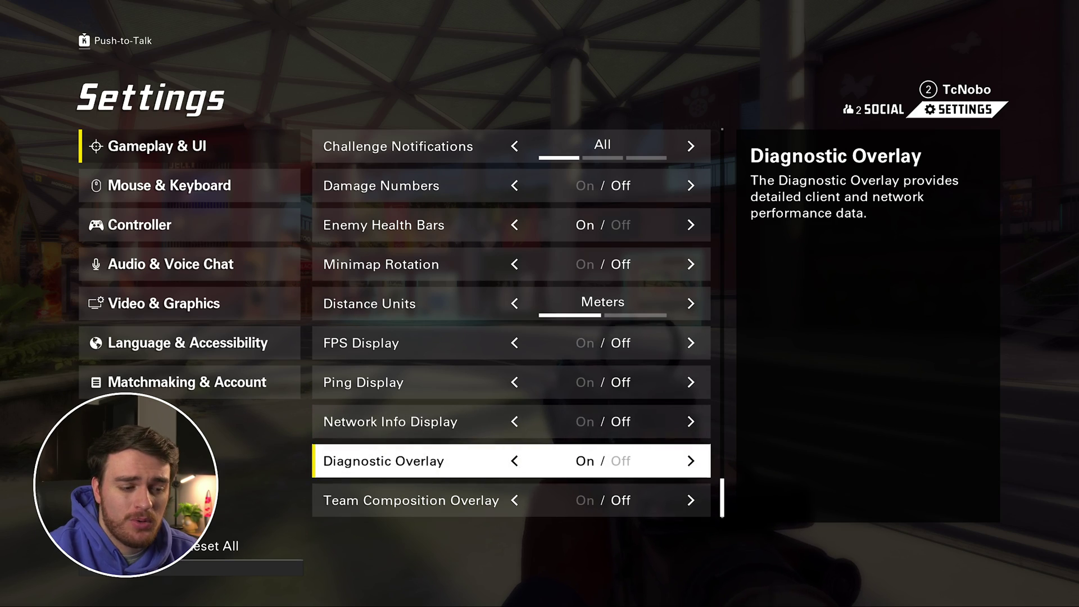
Return to the match and move around, aim and fire the weapon with Diagnostic Overlay enabled
key("Escape")
key("Escape")
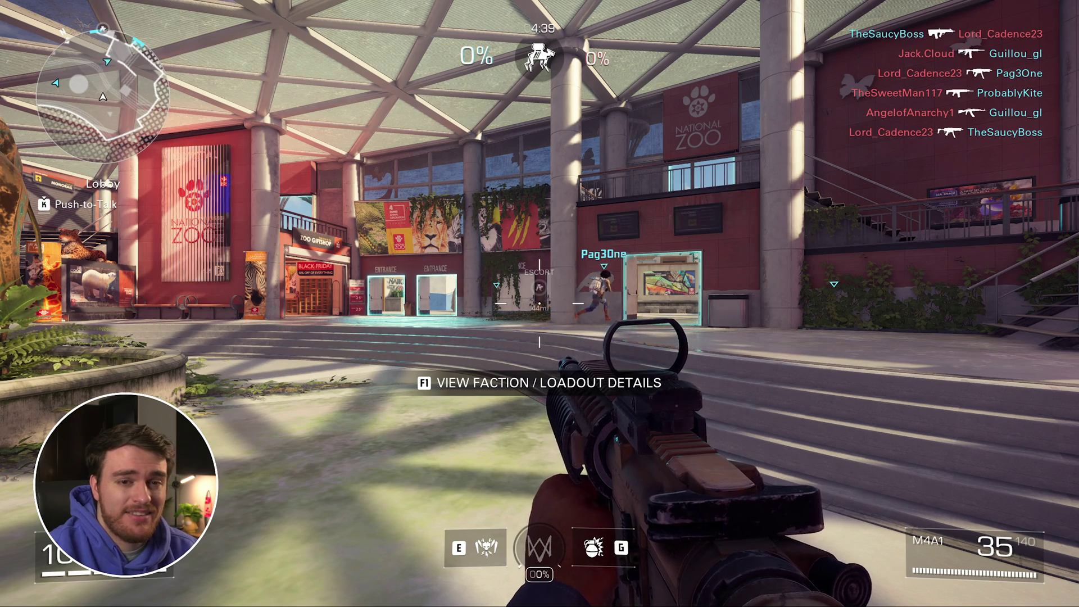
key("w")
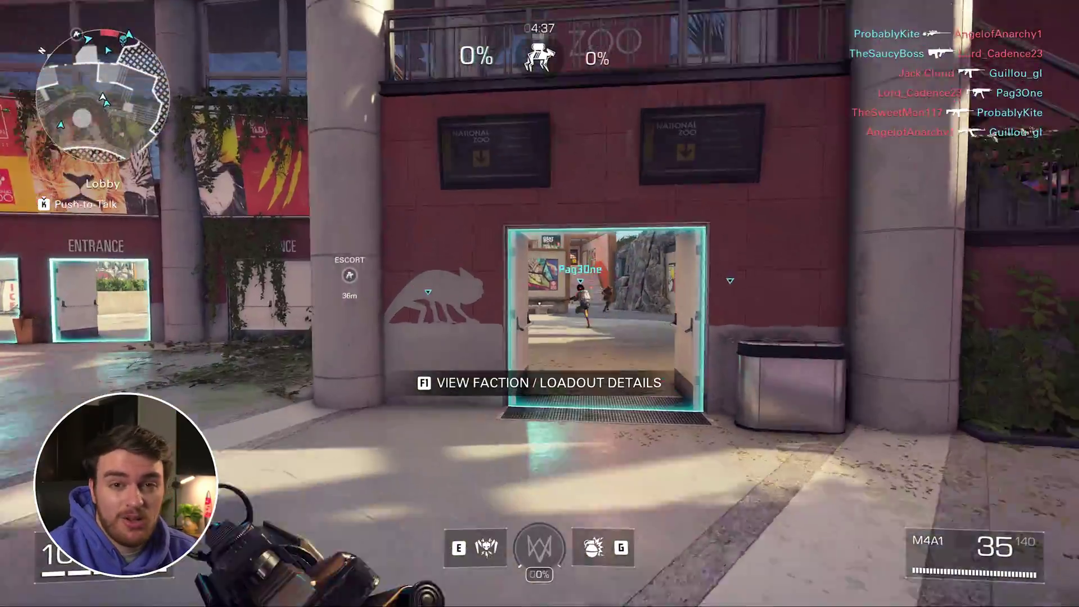
key("w")
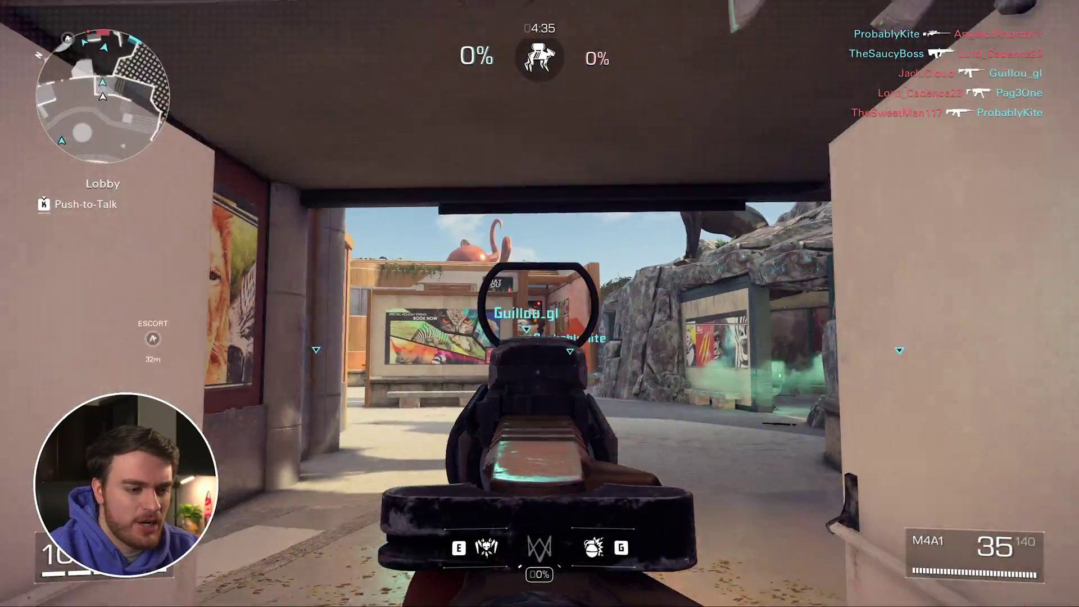
left_click(540, 303)
key("s")
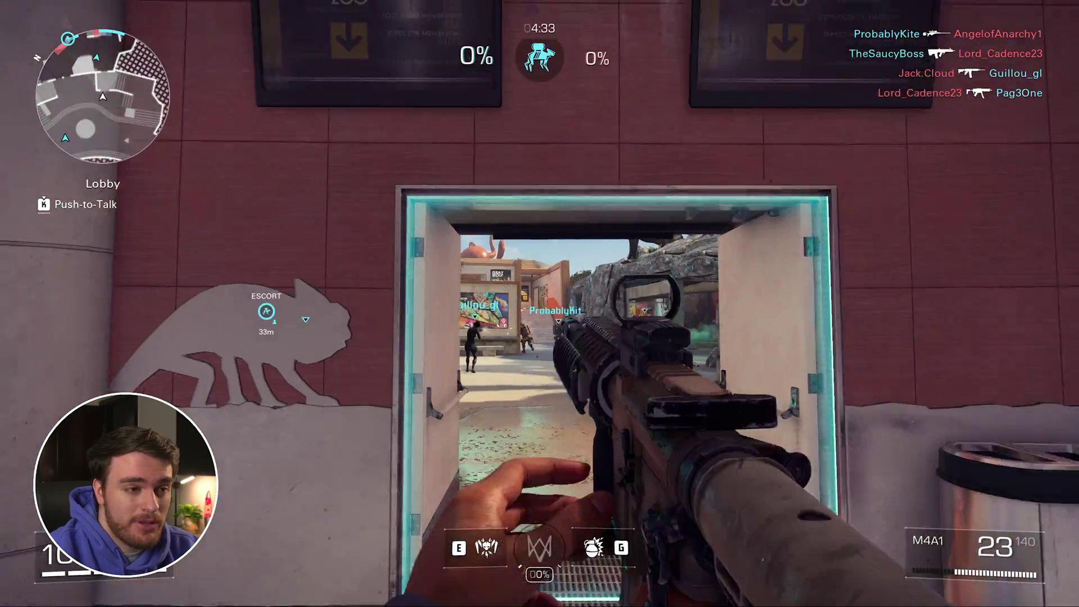
key("r")
Reopen the settings and turn on FPS Display and Ping Display
key("Escape")
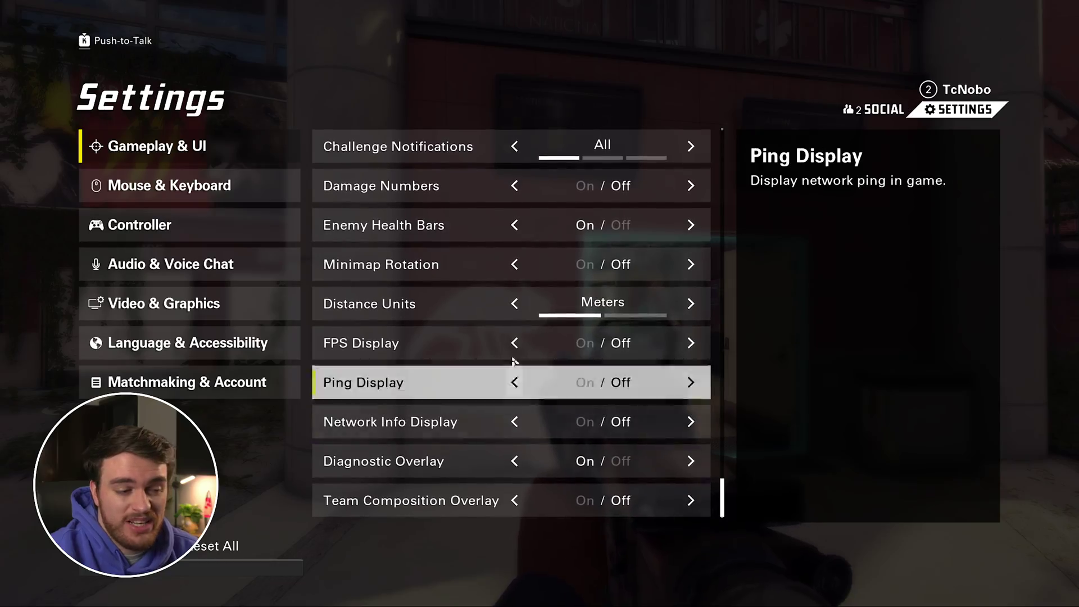
left_click(514, 343)
left_click(514, 382)
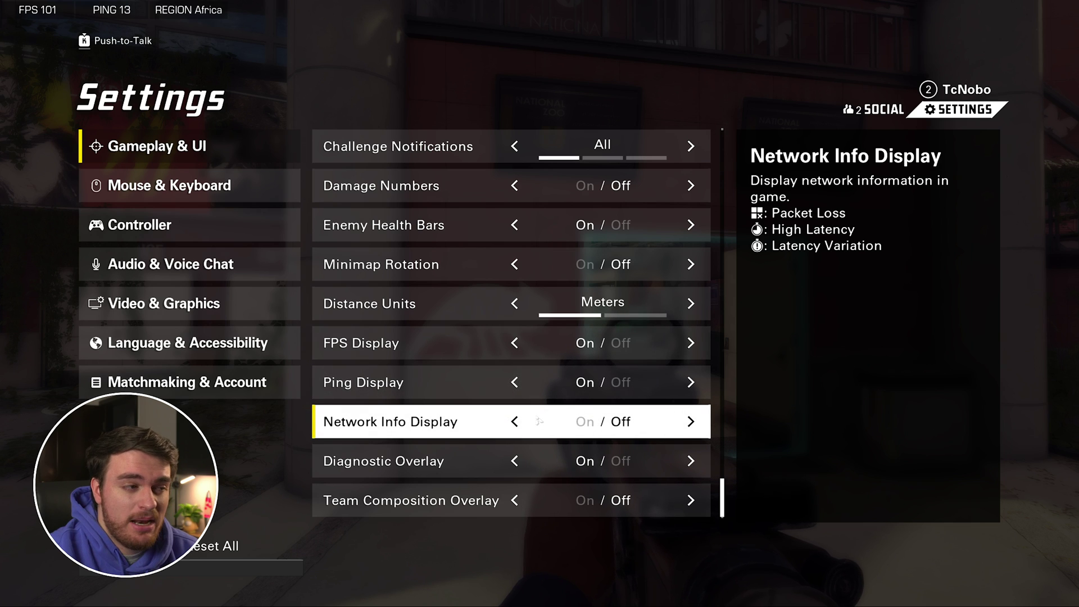
Compare the controller's Aim Response Curve Type options Linear and Reverse S-Curve, and restore Standard
left_click(248, 226)
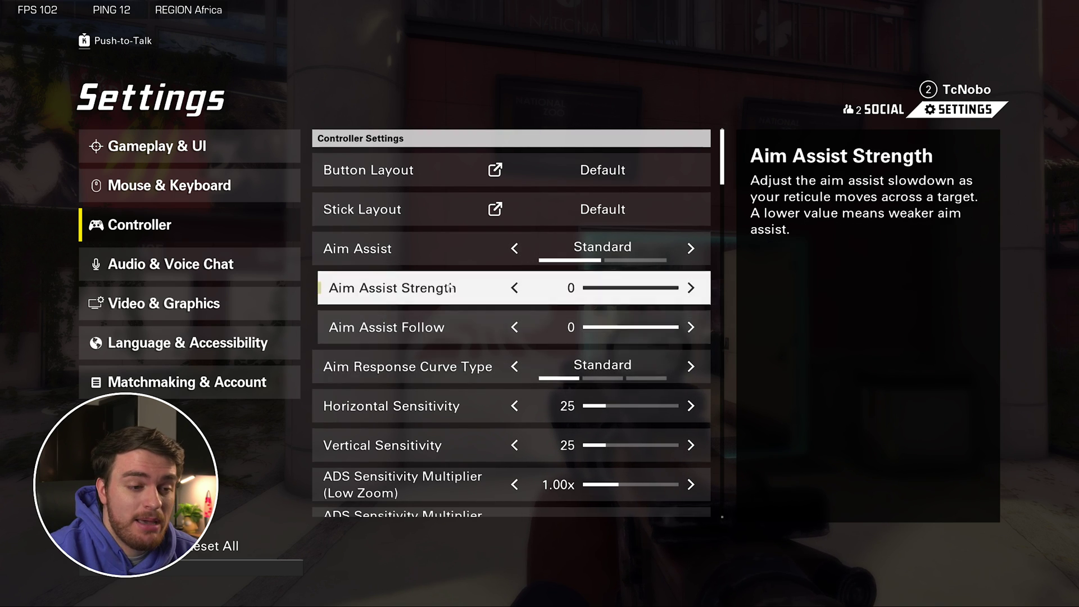
left_click(693, 368)
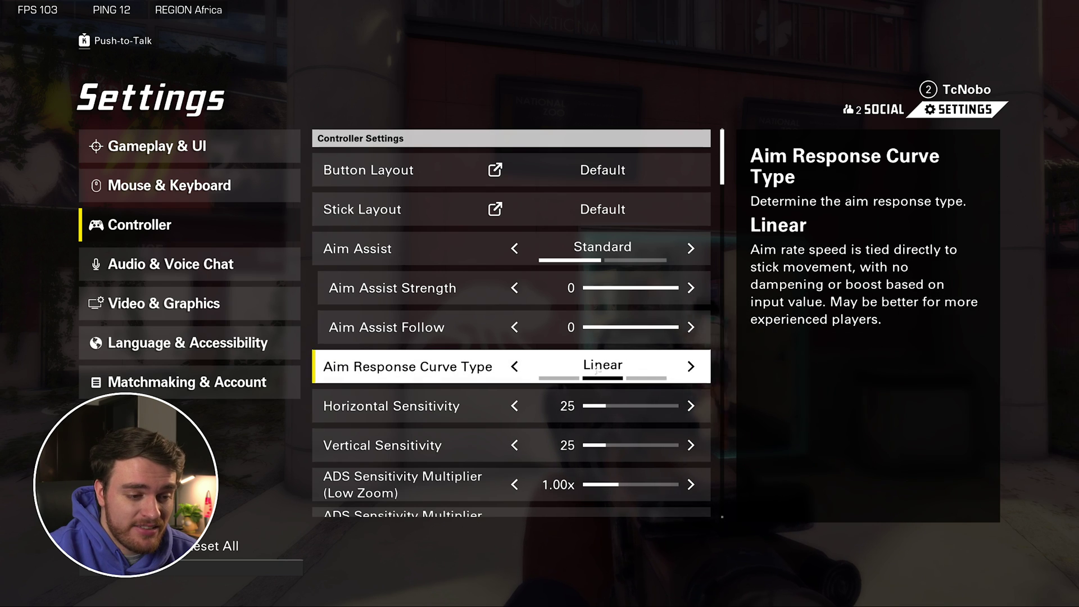
left_click(692, 367)
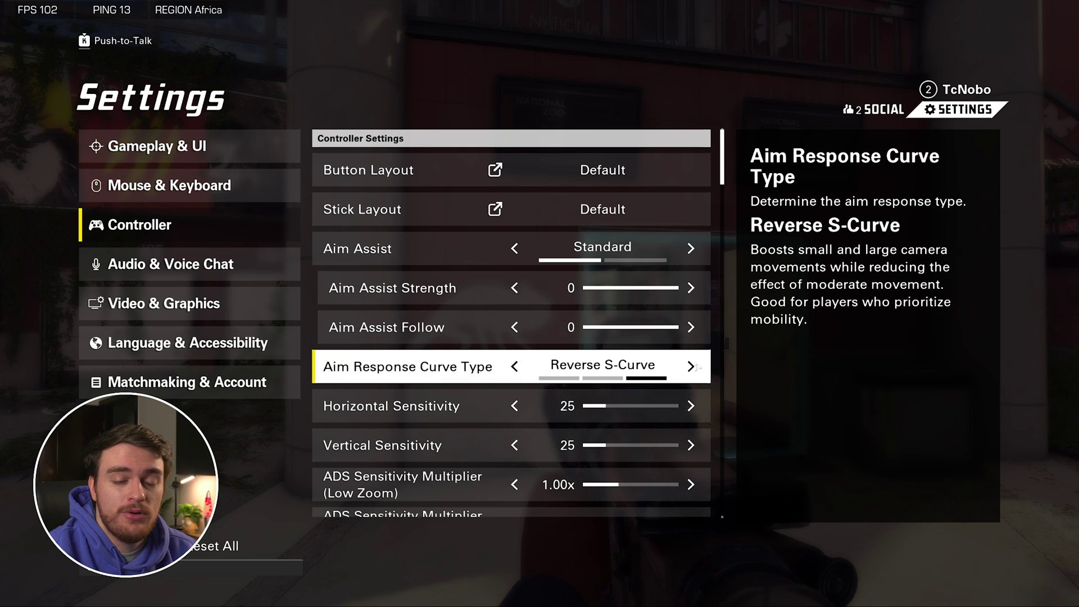
left_click(516, 368)
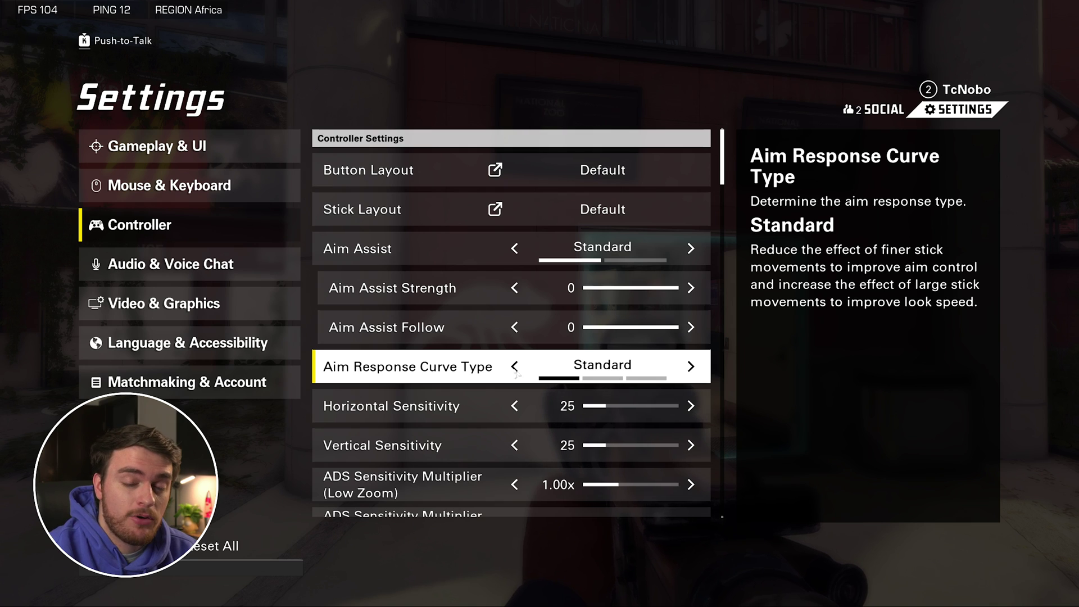
Browse the gamepad button layout presets, including Lefty, and return to the controller settings
left_click(462, 176)
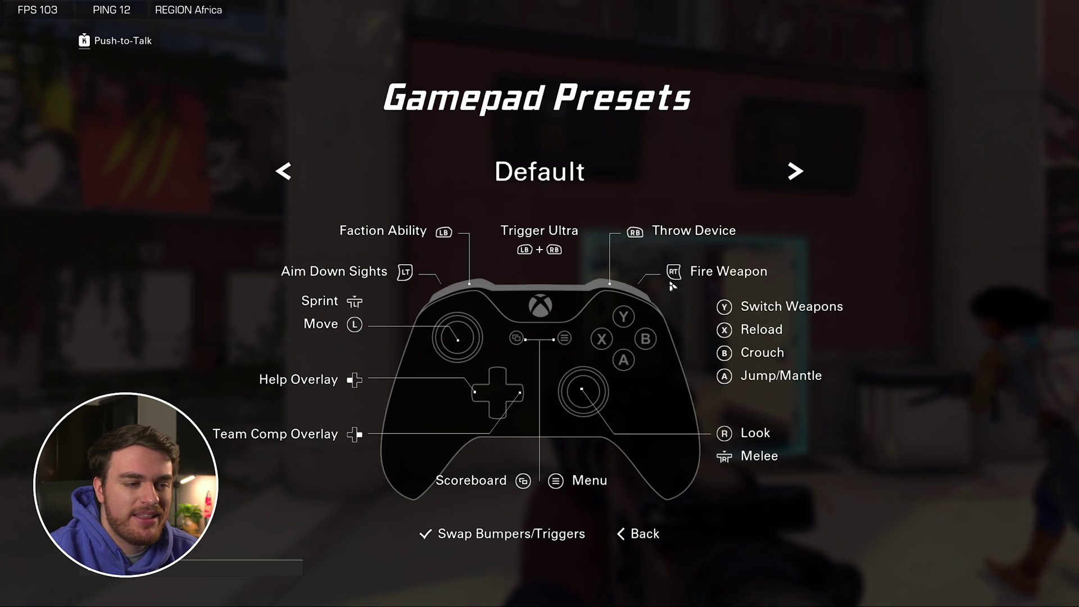
left_click(793, 172)
left_click(792, 172)
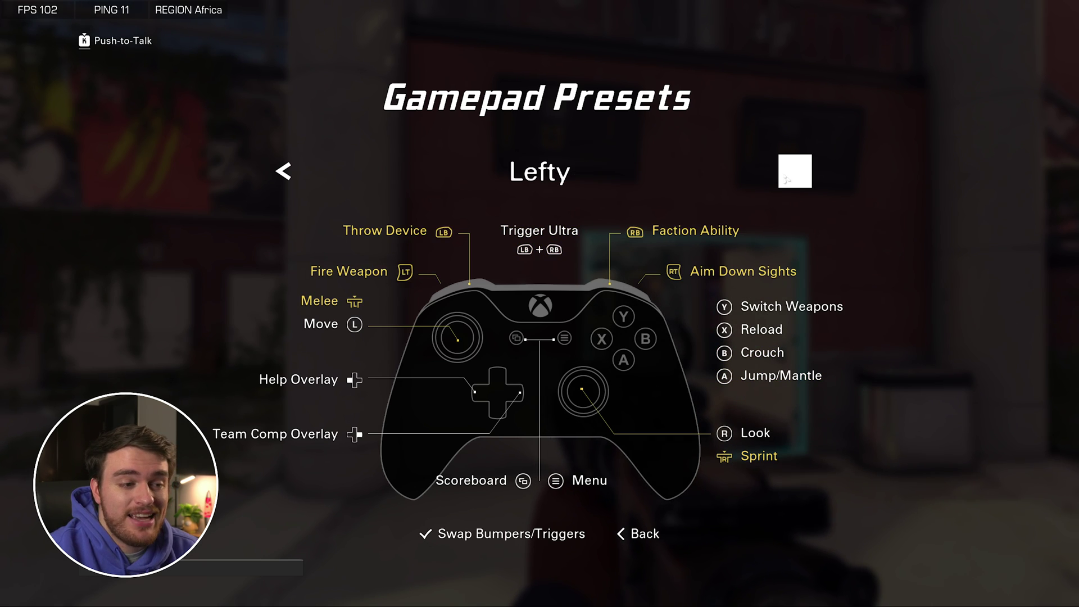
left_click(792, 171)
key("Escape")
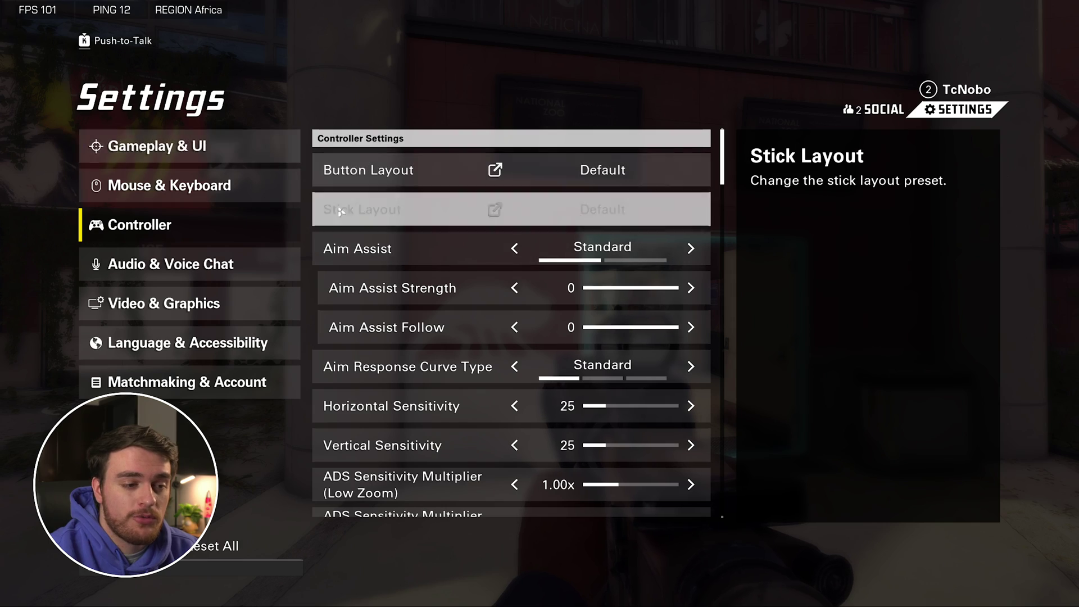
Review the Gameplay & UI options and the Audio & Voice Chat settings
left_click(260, 159)
scroll(449, 248, "down", 15)
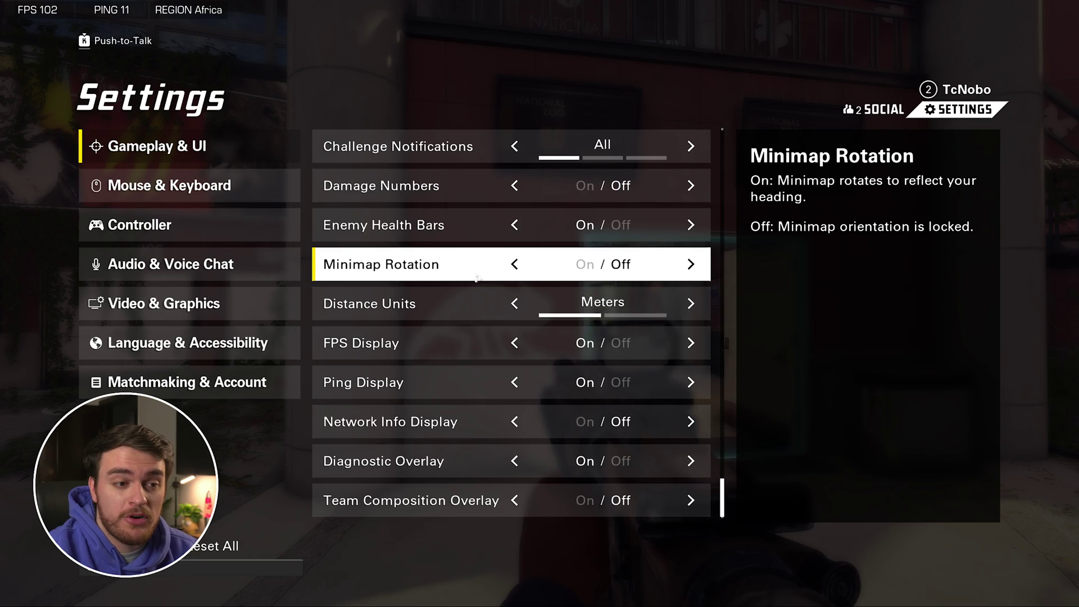
scroll(478, 279, "up", 3)
scroll(478, 279, "up", 12)
left_click(170, 264)
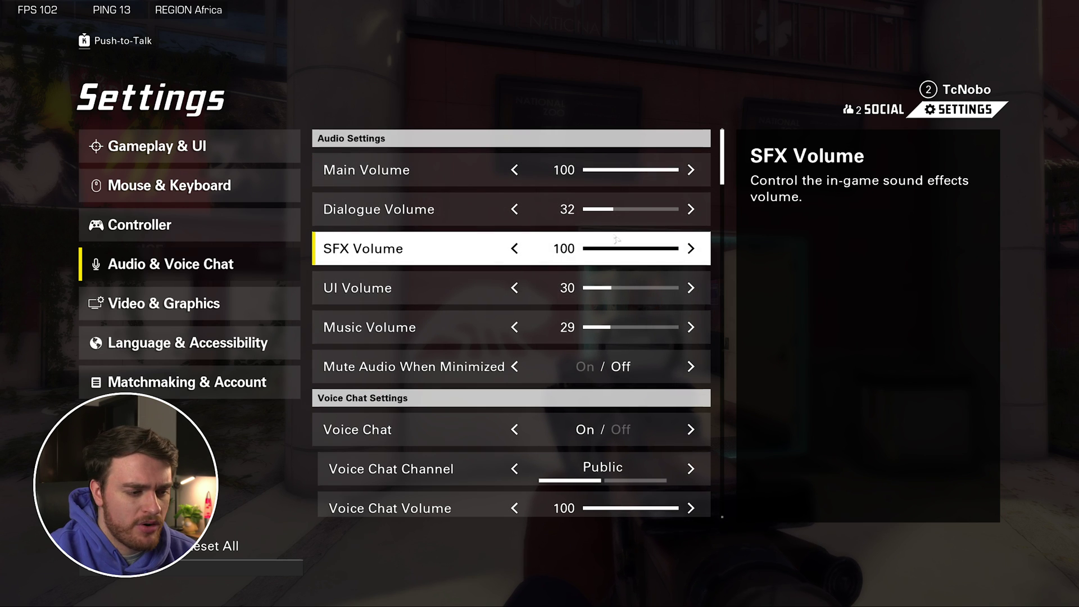
scroll(618, 269, "down", 3)
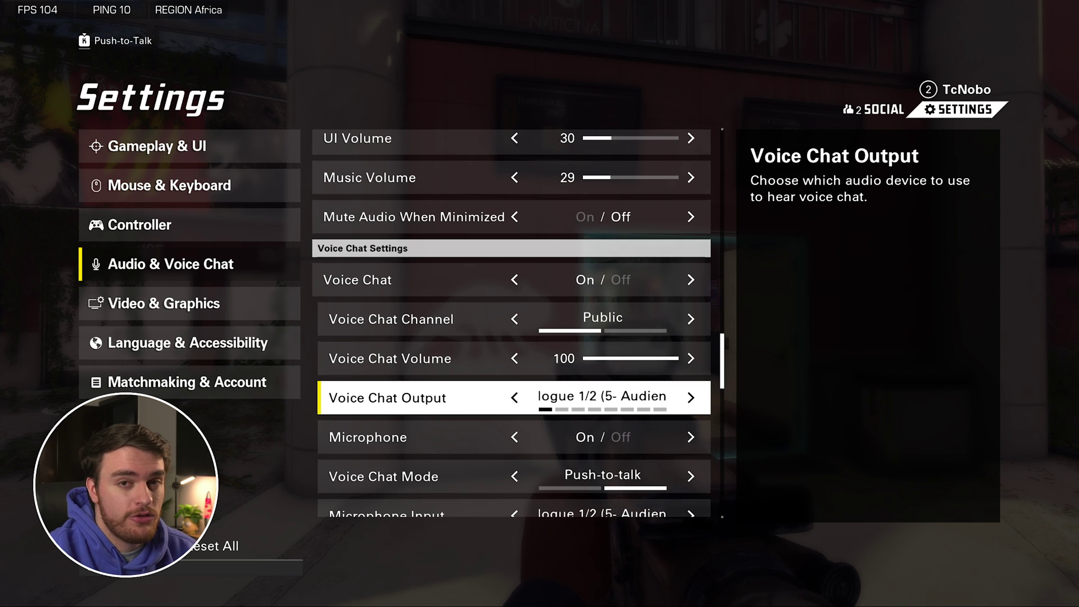
scroll(511, 338, "down", 3)
Examine the latency options in the Video & Graphics settings, trying NVIDIA Reflex Low Latency at On + Boost and restoring On
left_click(232, 311)
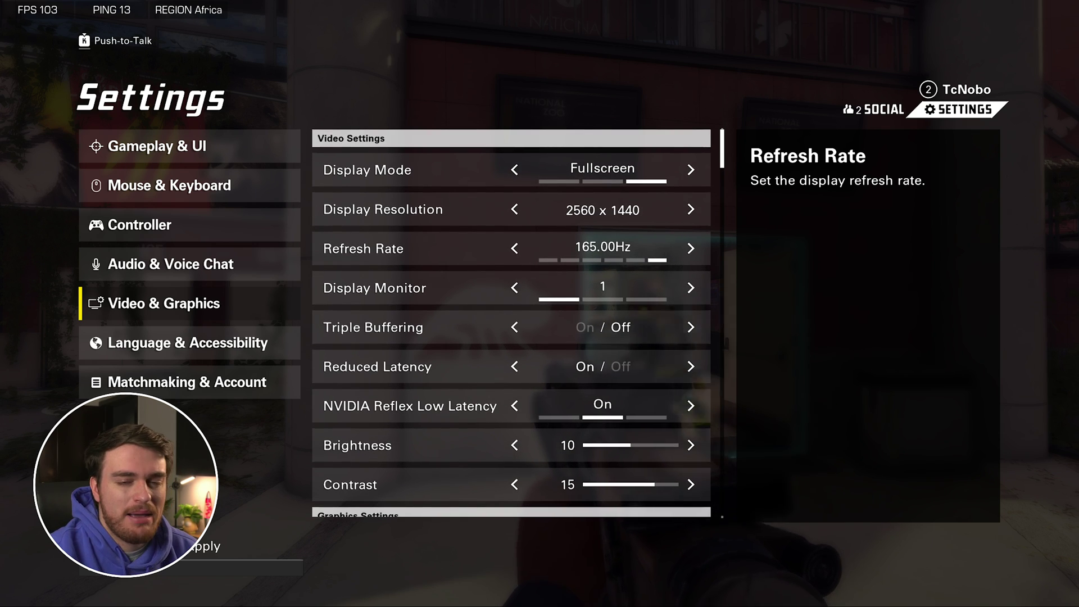
mouse_move(421, 388)
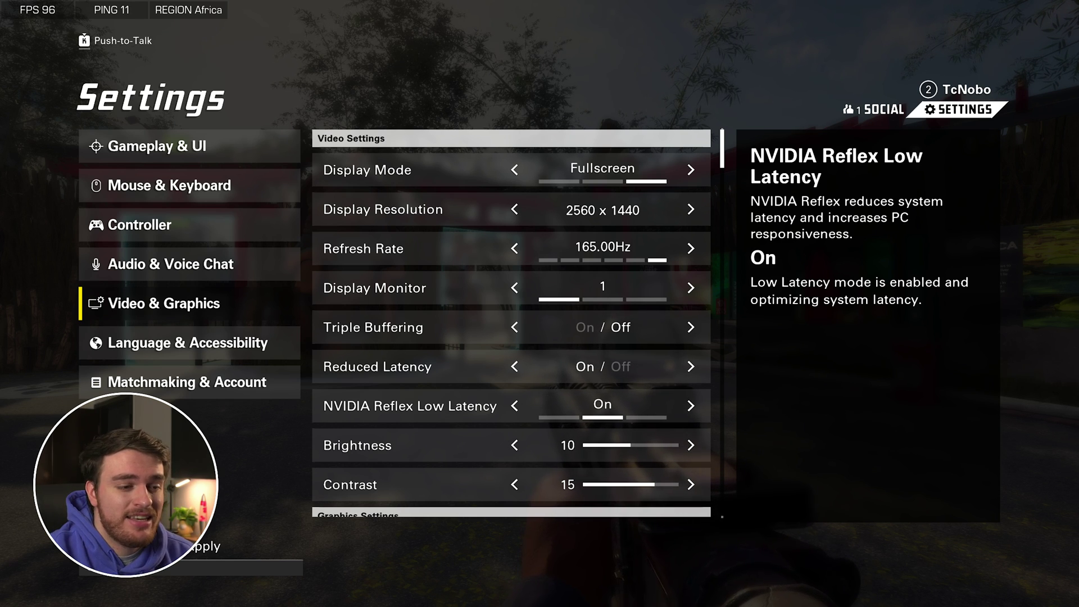
mouse_move(376, 327)
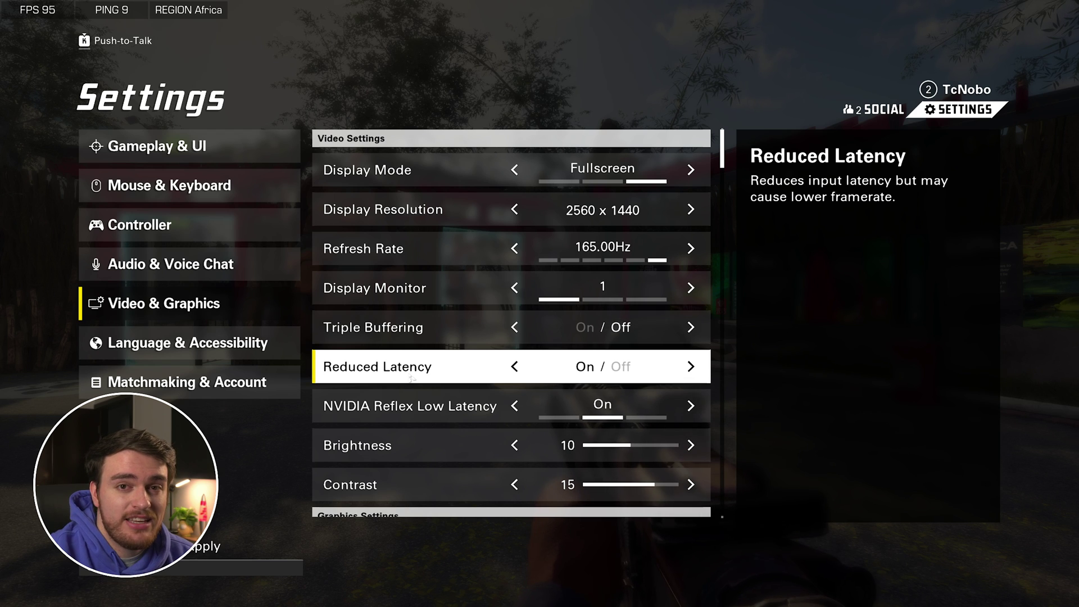
mouse_move(426, 414)
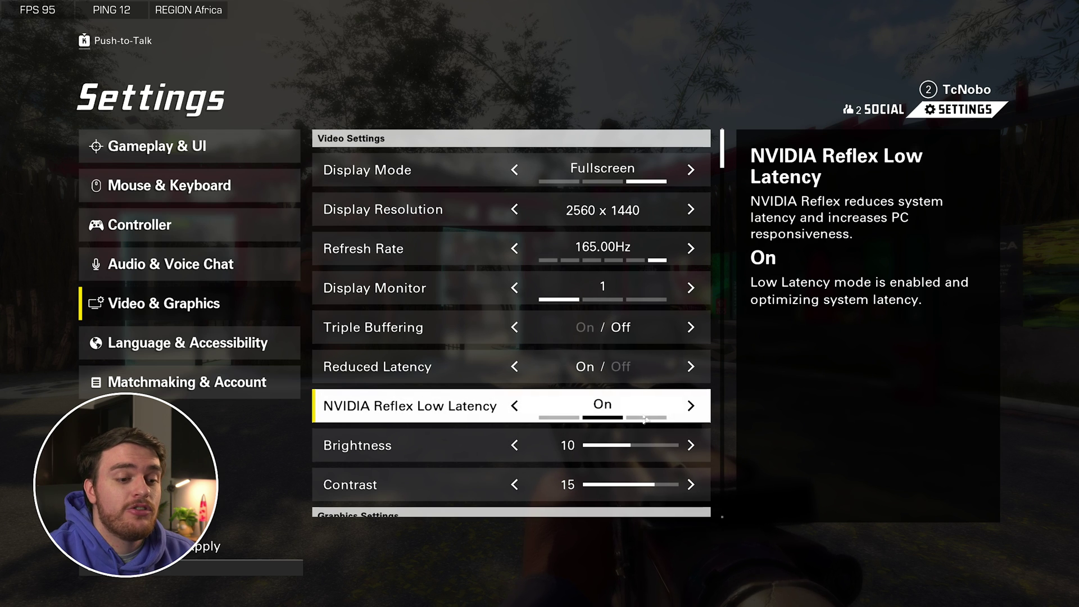
left_click(691, 408)
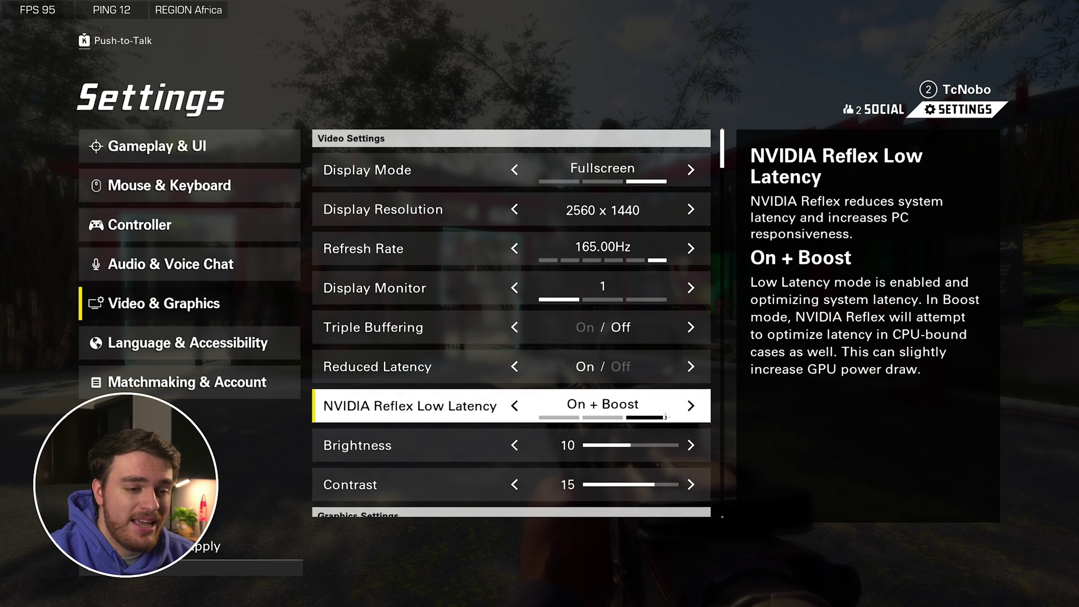
left_click(516, 407)
Turn off DX12 Renderer in the graphics settings, apply the changes and return to the match
scroll(520, 416, "down", 3)
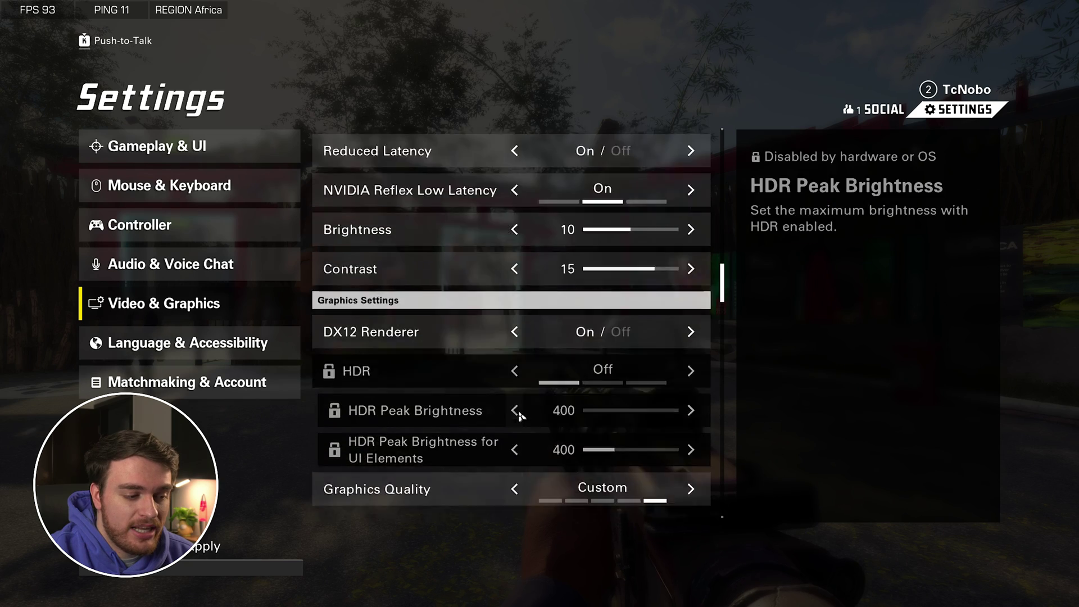
scroll(519, 416, "down", 4)
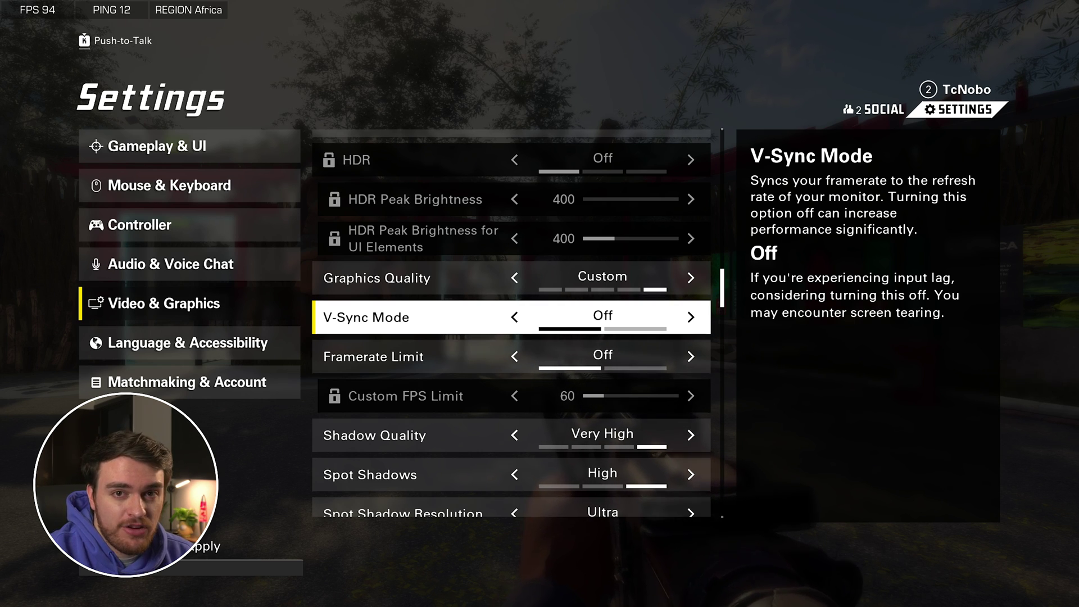
scroll(531, 337, "up", 3)
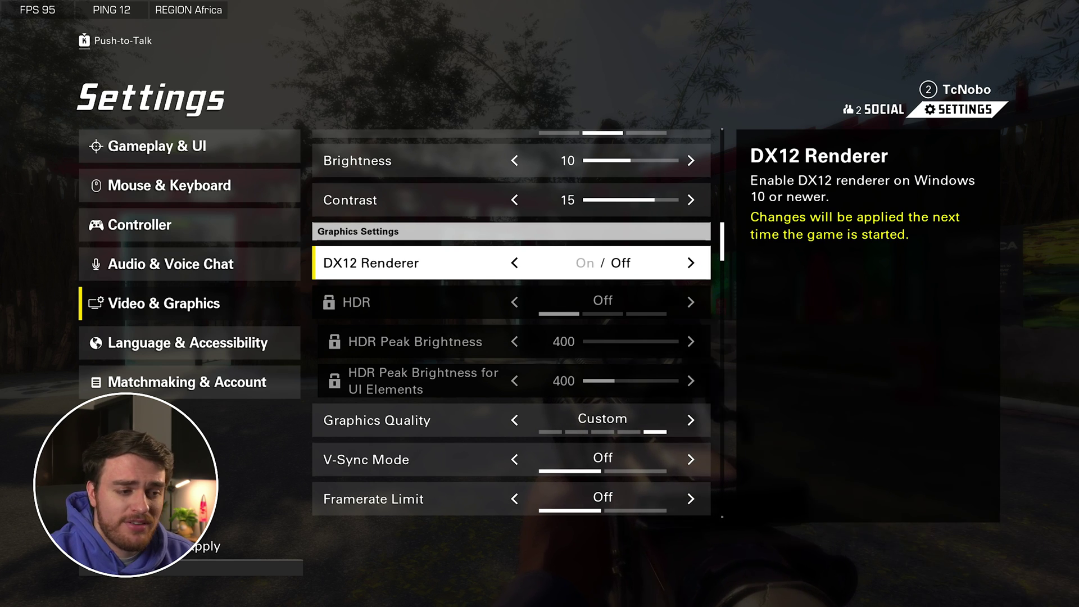
scroll(495, 320, "up", 6)
left_click(231, 540)
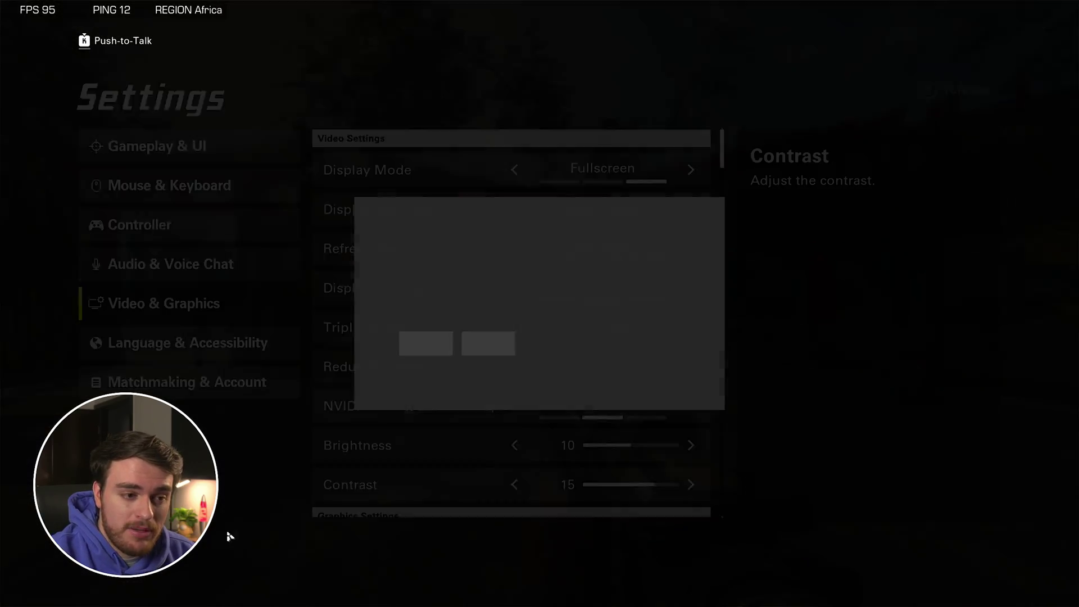
left_click(437, 341)
key("Escape")
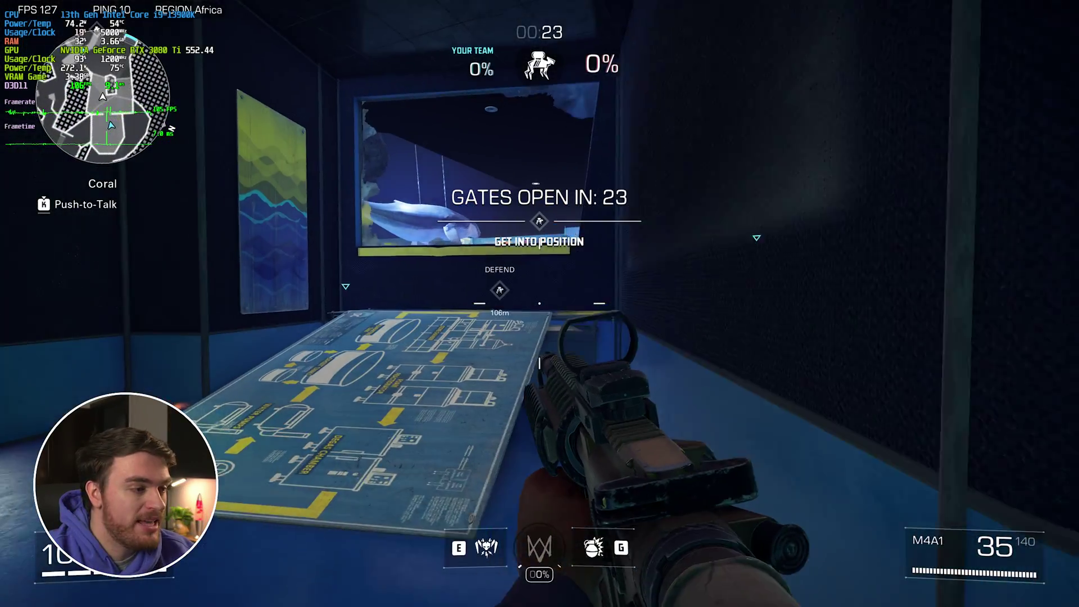
Check the display, framerate and shadow options in the Video & Graphics settings and return to the match
key("w")
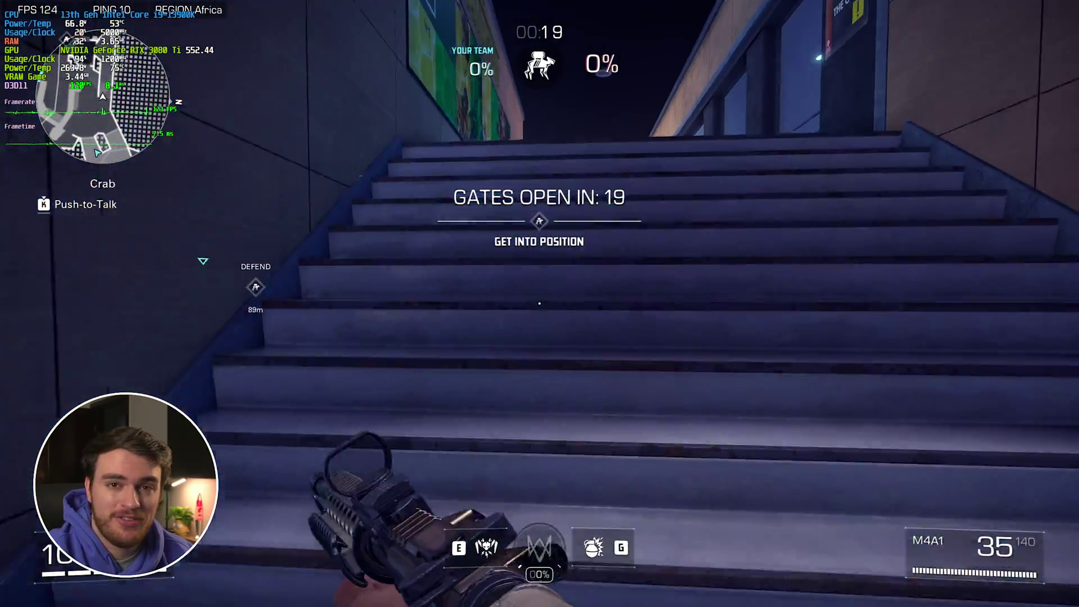
key("Escape")
left_click(256, 304)
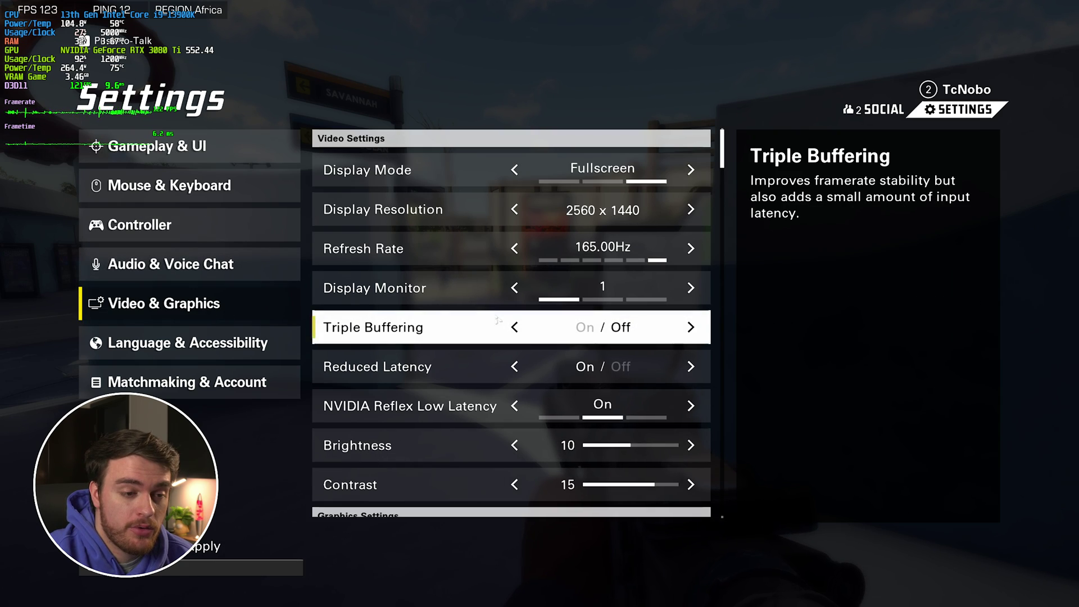
scroll(488, 332, "down", 5)
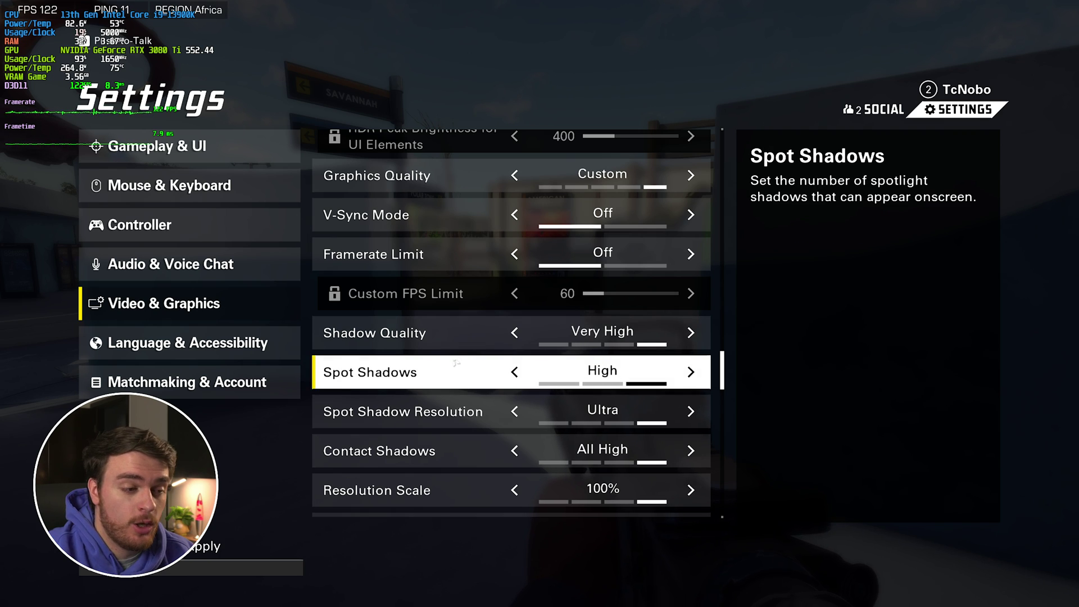
key("Escape")
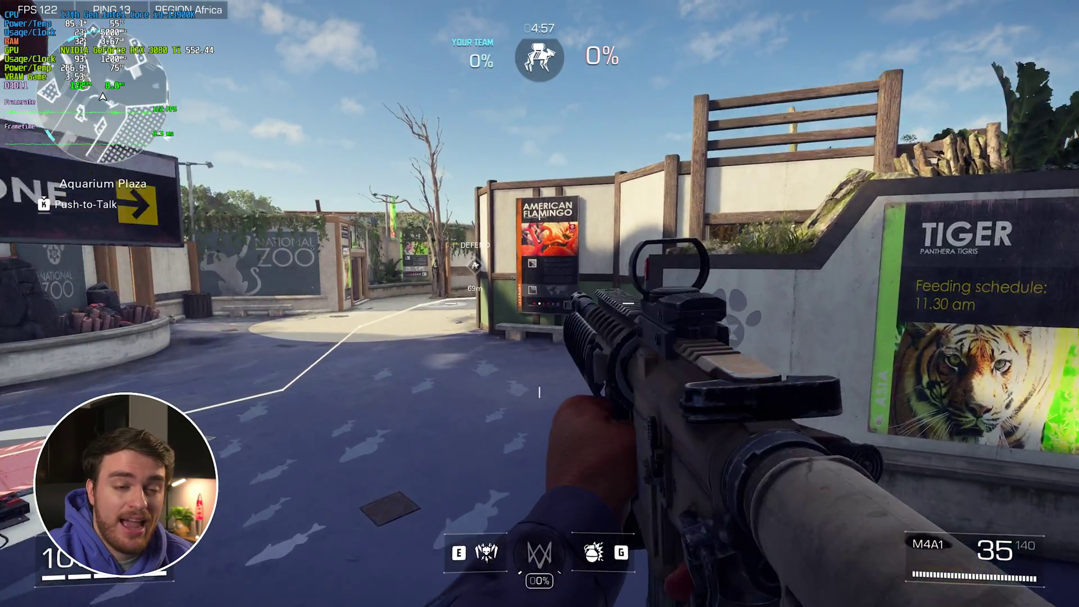
Review the graphics quality options in Video & Graphics from the shadow settings down to Terrain Quality
key("Escape")
left_click(260, 294)
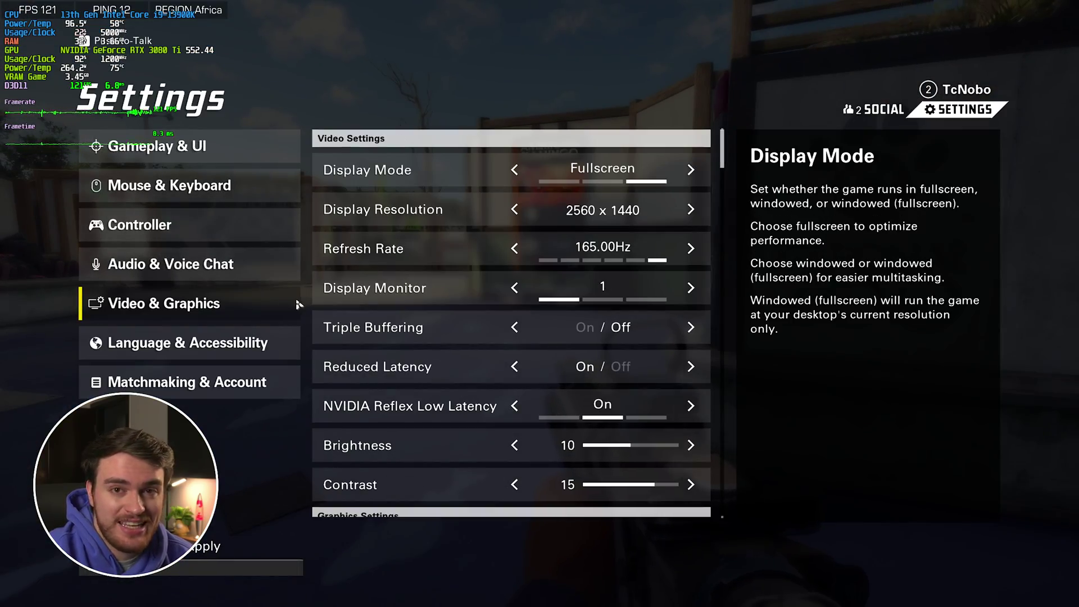
scroll(441, 309, "down", 10)
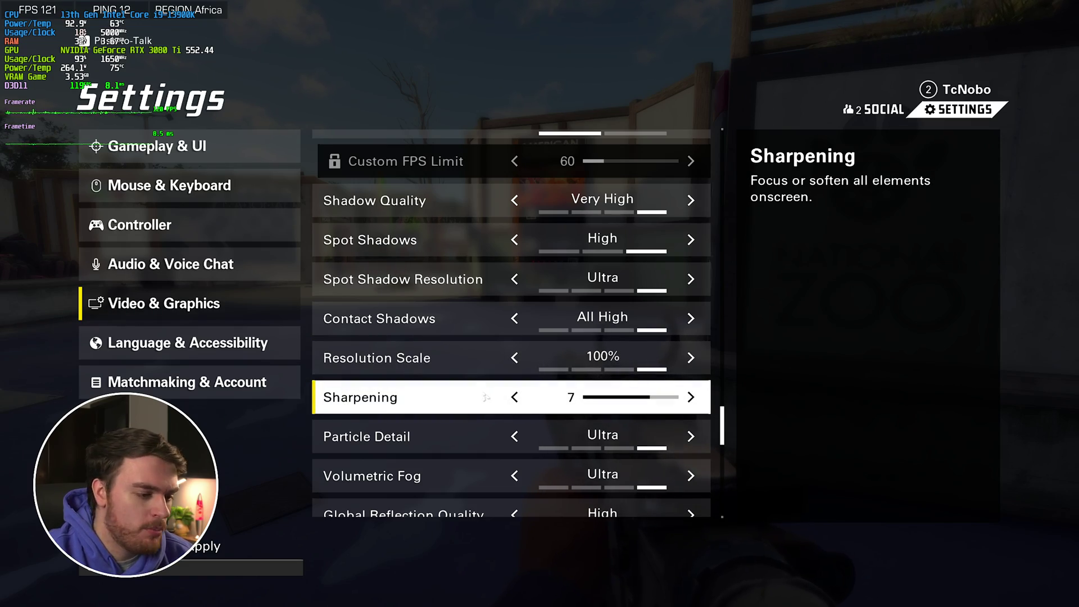
scroll(486, 397, "down", 5)
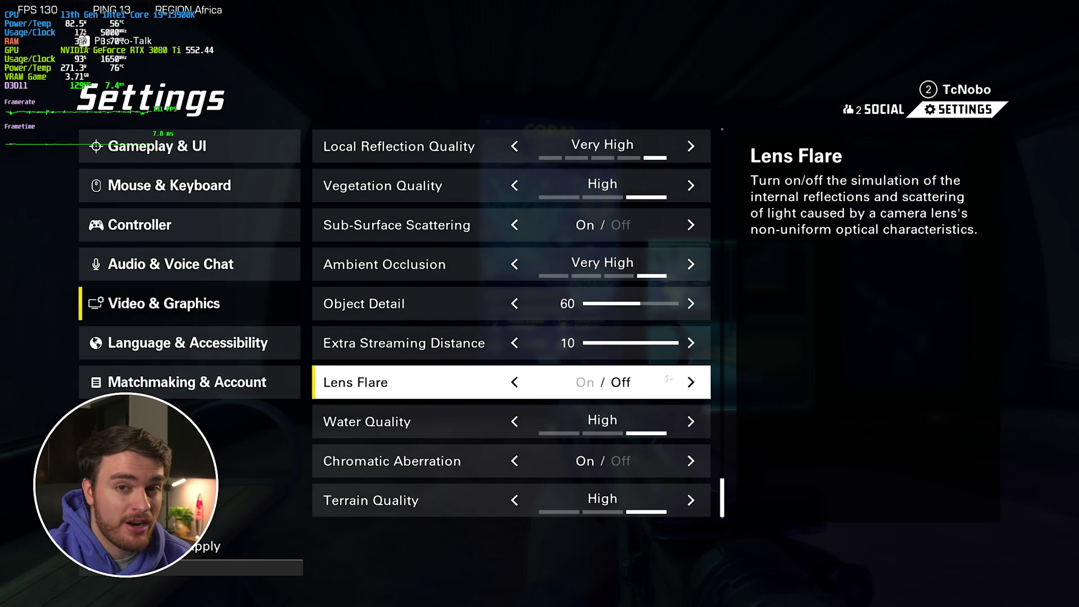
scroll(577, 449, "up", 4)
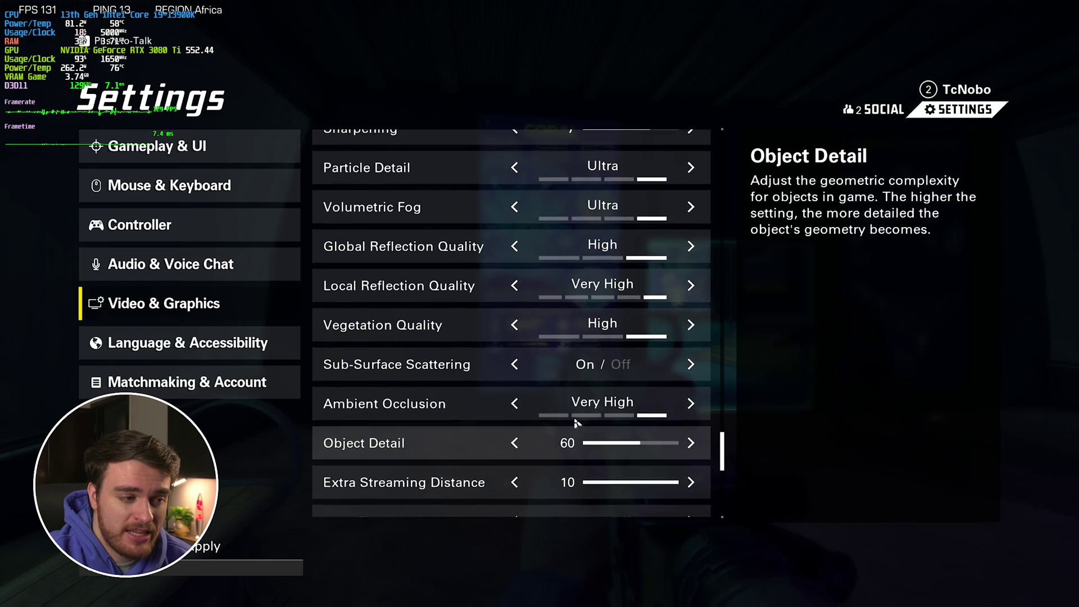
scroll(577, 424, "up", 4)
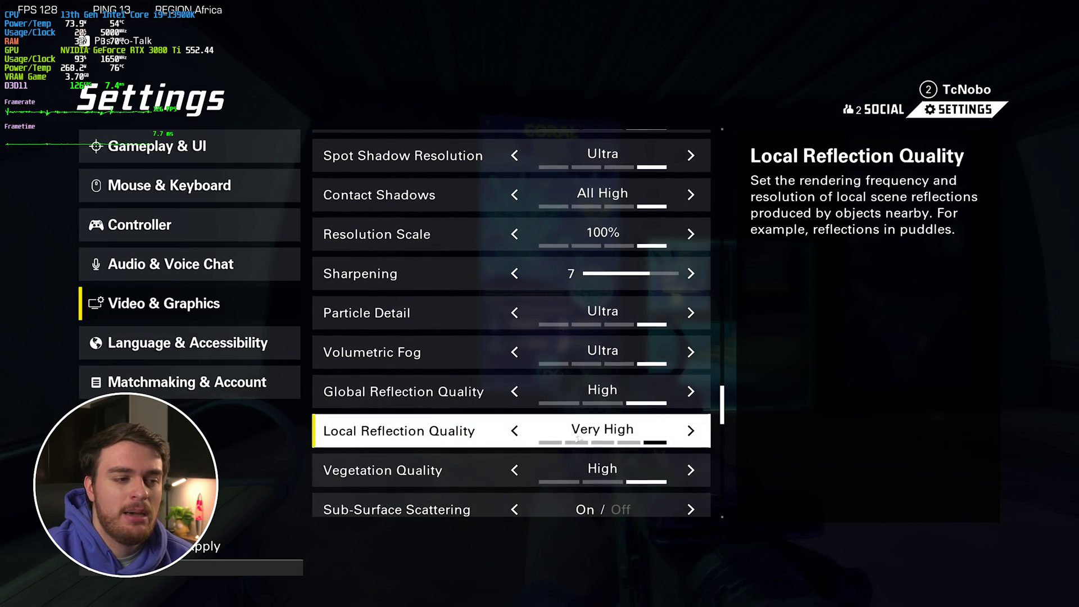
Set Object Detail to 0, apply the change and return to the match
scroll(497, 306, "down", 7)
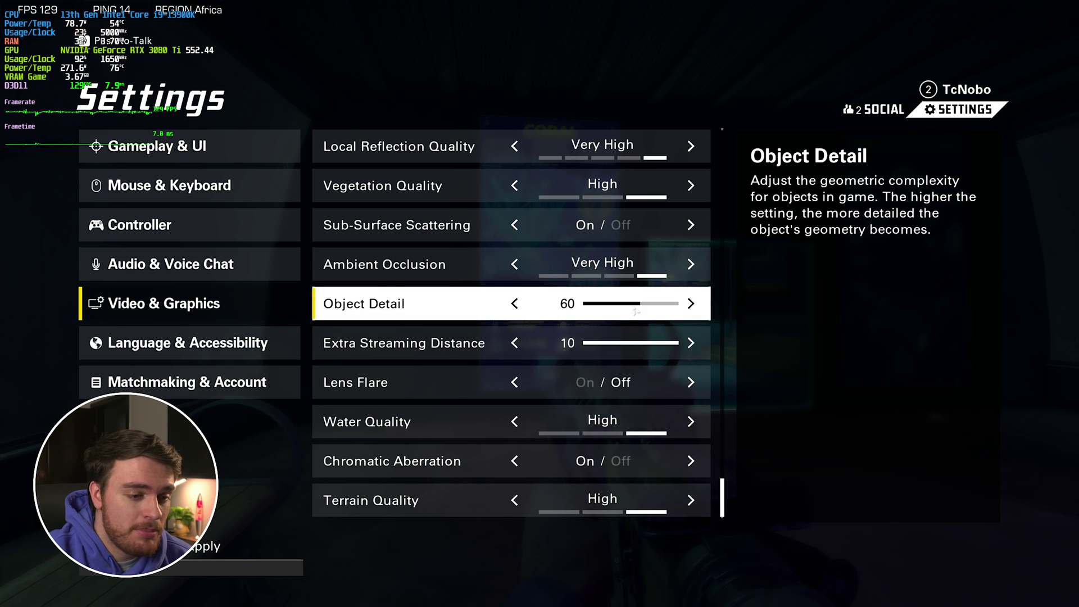
left_click_drag(640, 306, 580, 313)
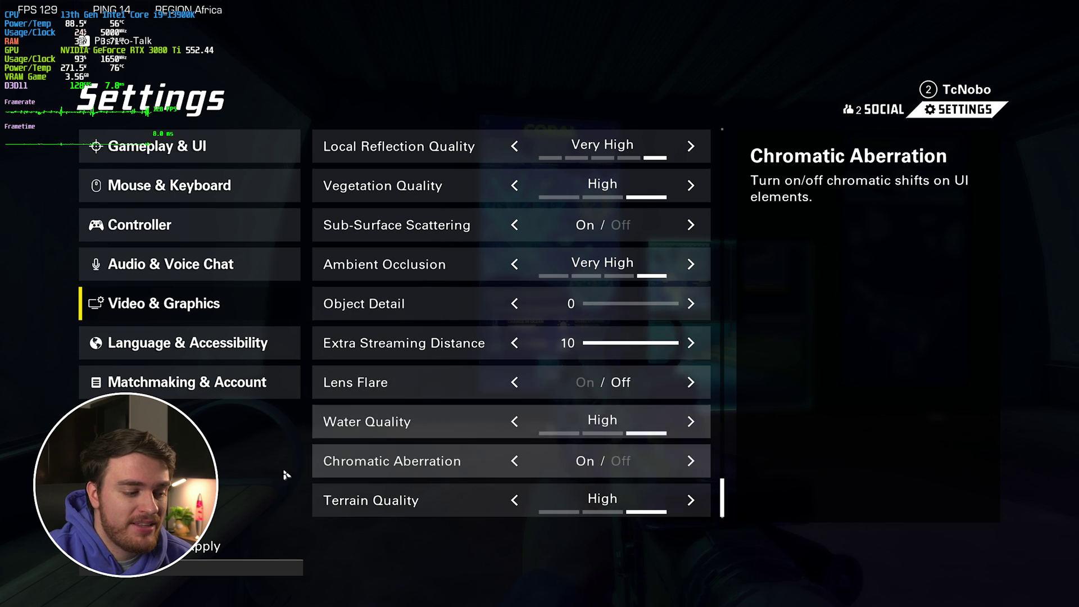
key("space")
left_click(446, 349)
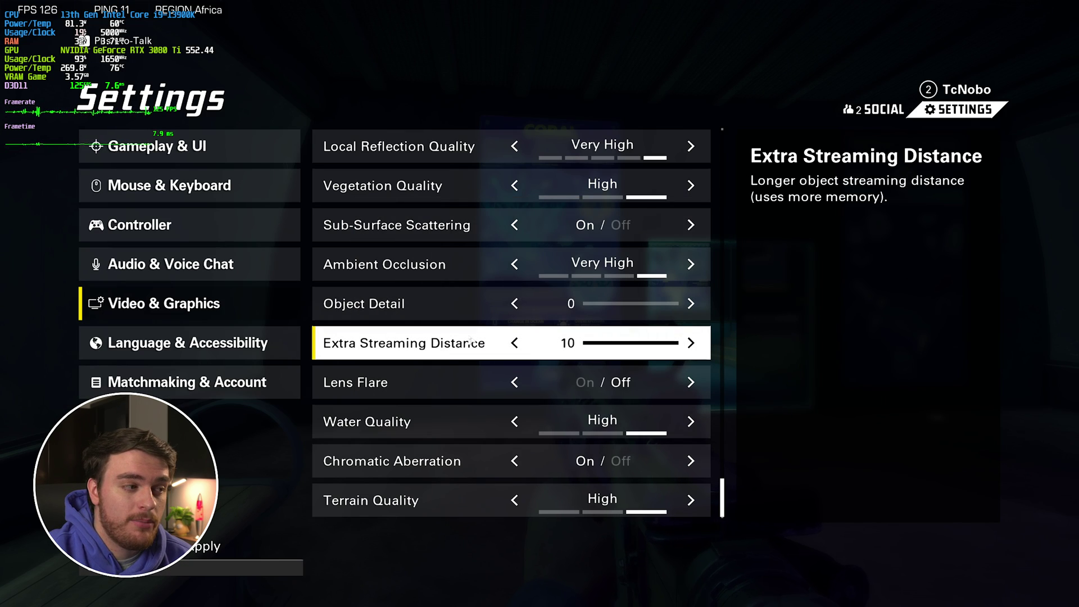
key("Escape")
key("Escape")
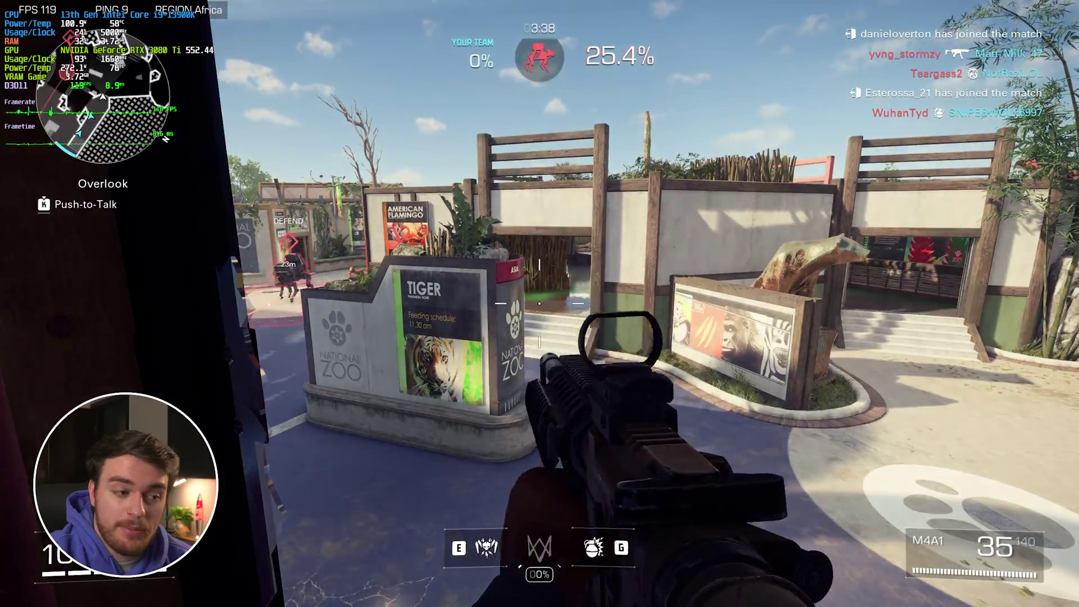
Try Framerate Limit at On in the Video & Graphics settings and restore Off
key("Escape")
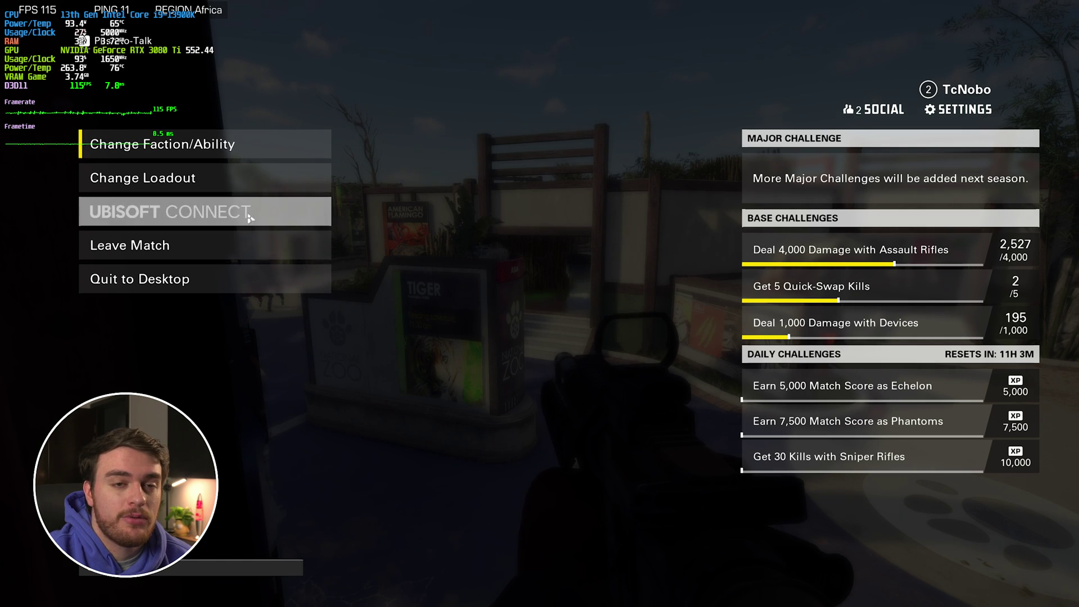
key("F1")
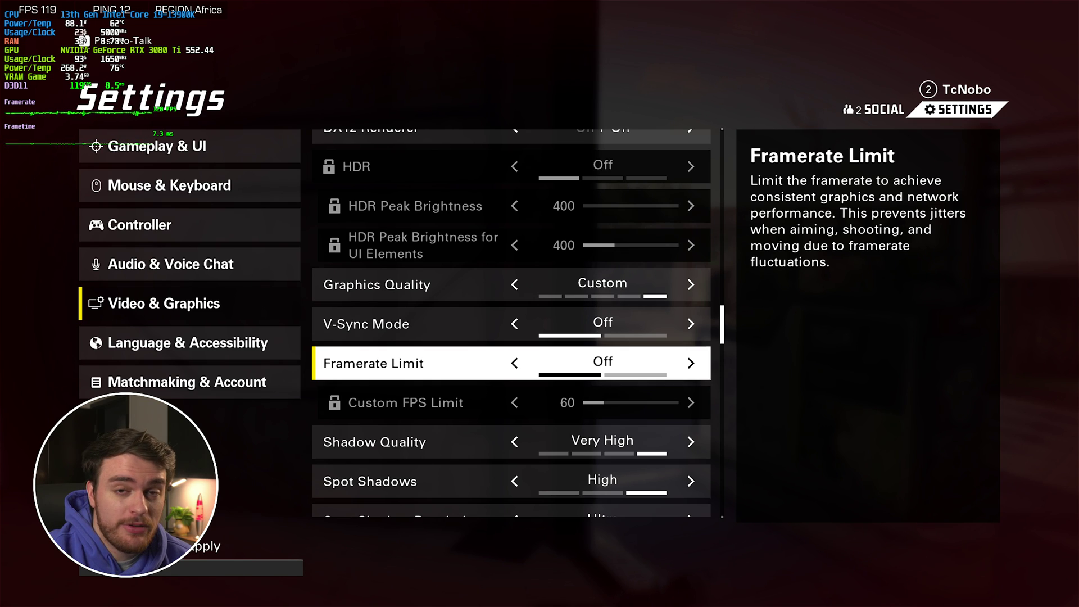
left_click(589, 368)
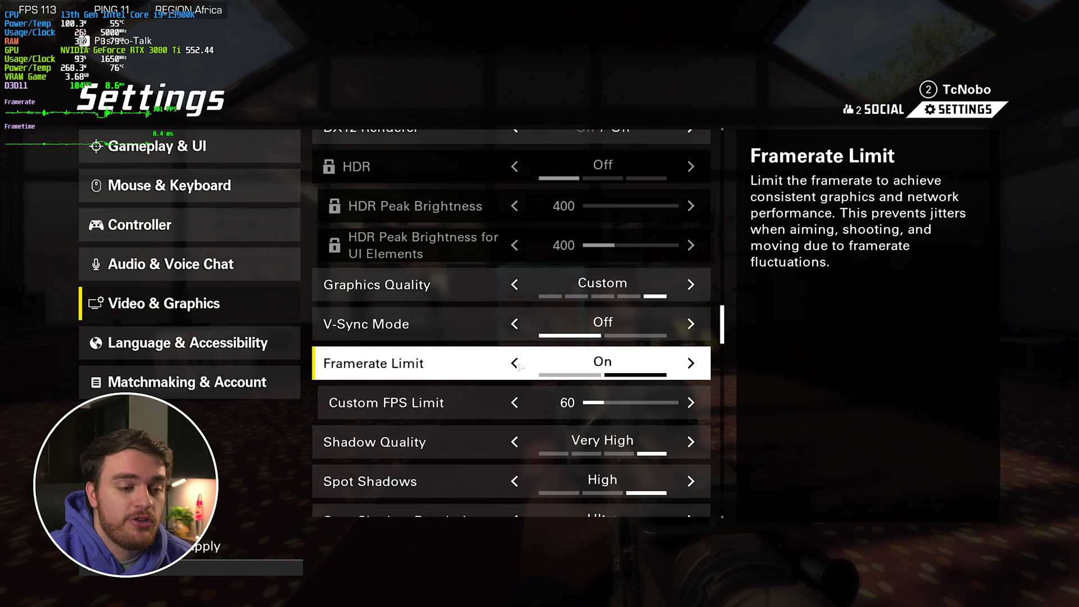
left_click(514, 363)
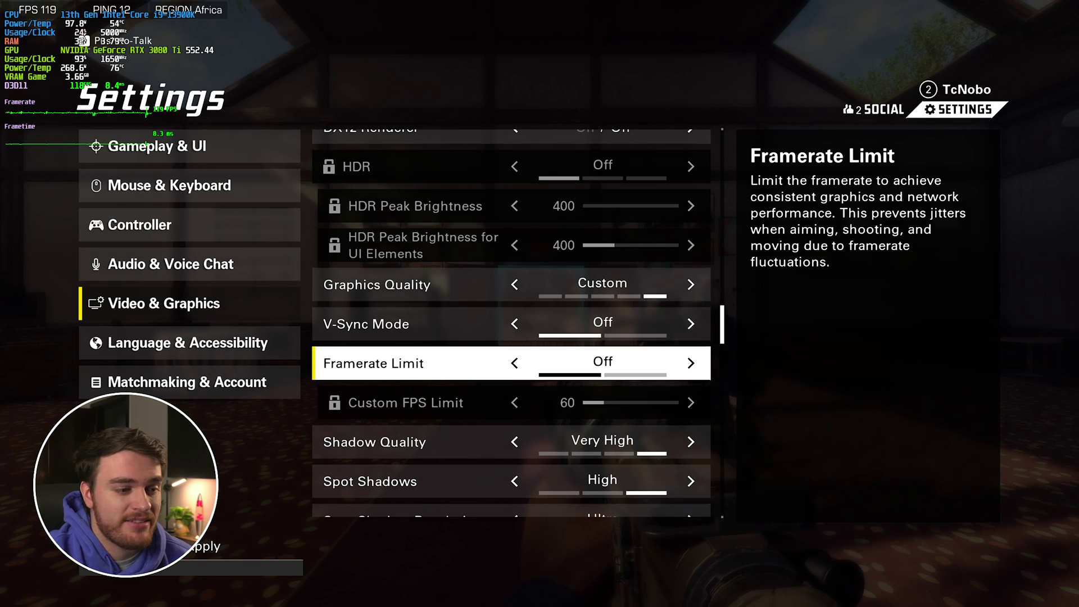
Set Shadow Quality and Spot Shadows to Low, apply the changes and return to the match
scroll(534, 253, "down", 5)
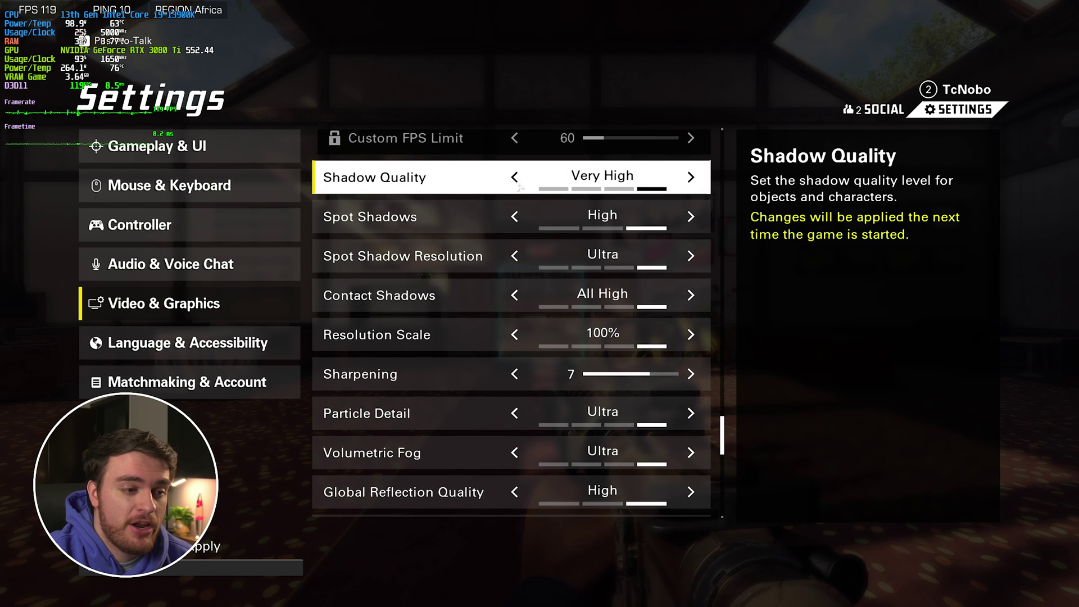
key("Left")
key("Left")
key("Left")
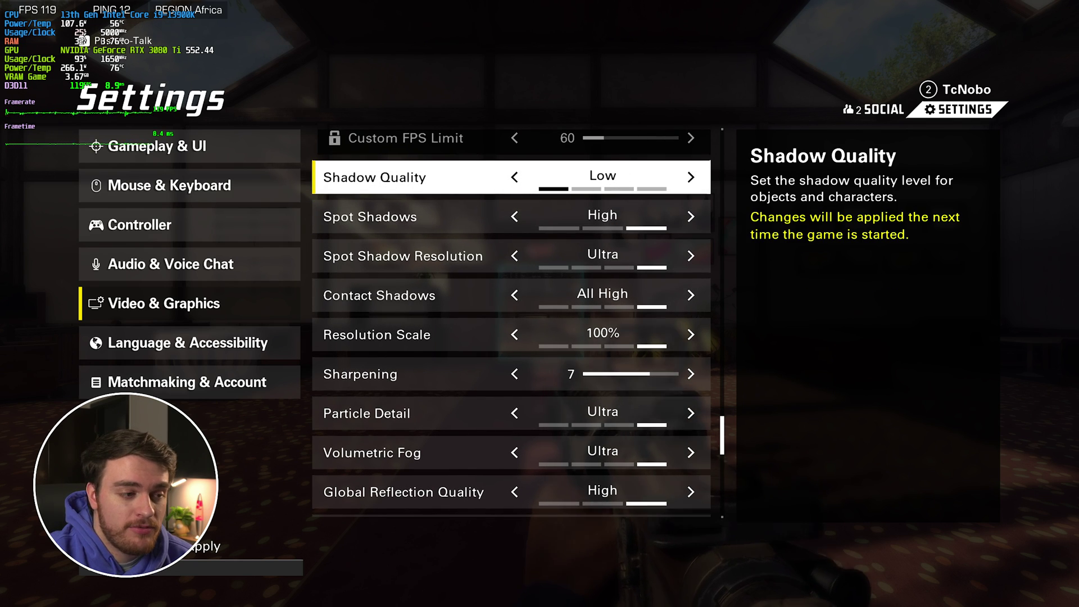
left_click(515, 217)
left_click(515, 217)
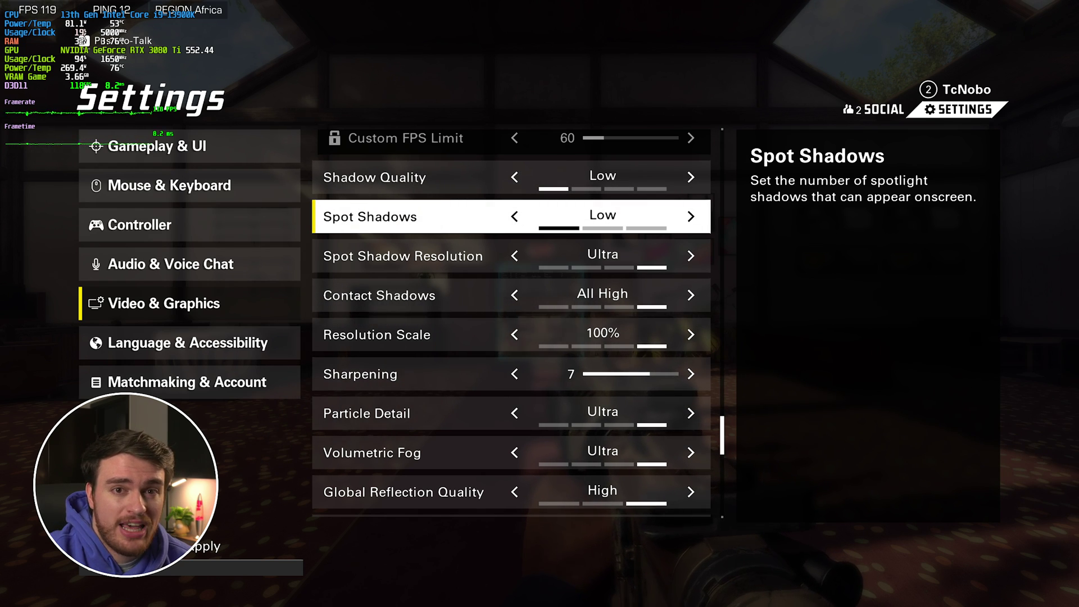
left_click(245, 523)
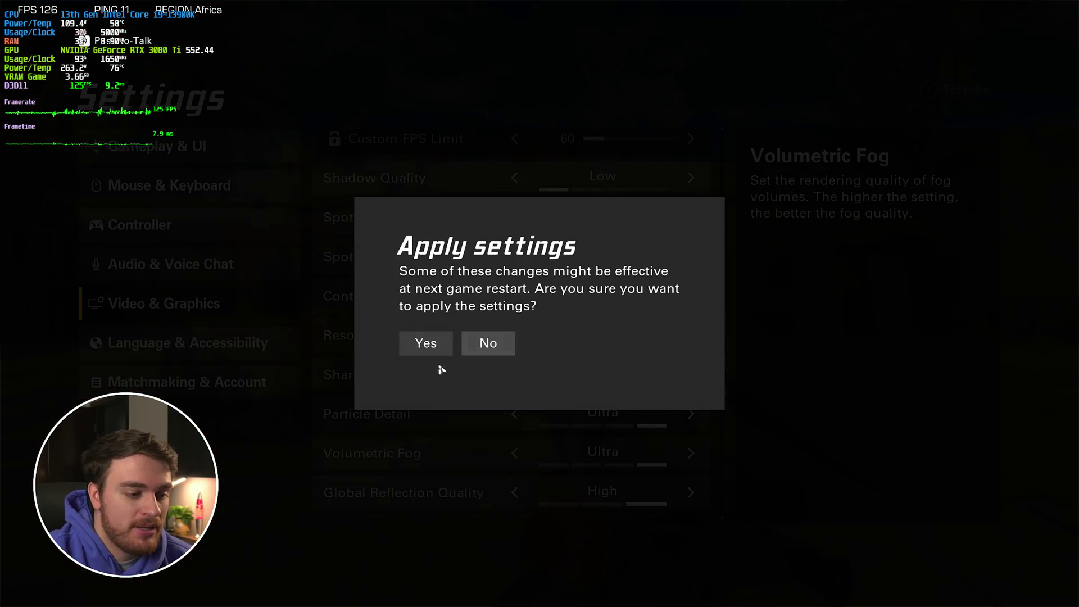
key("Escape")
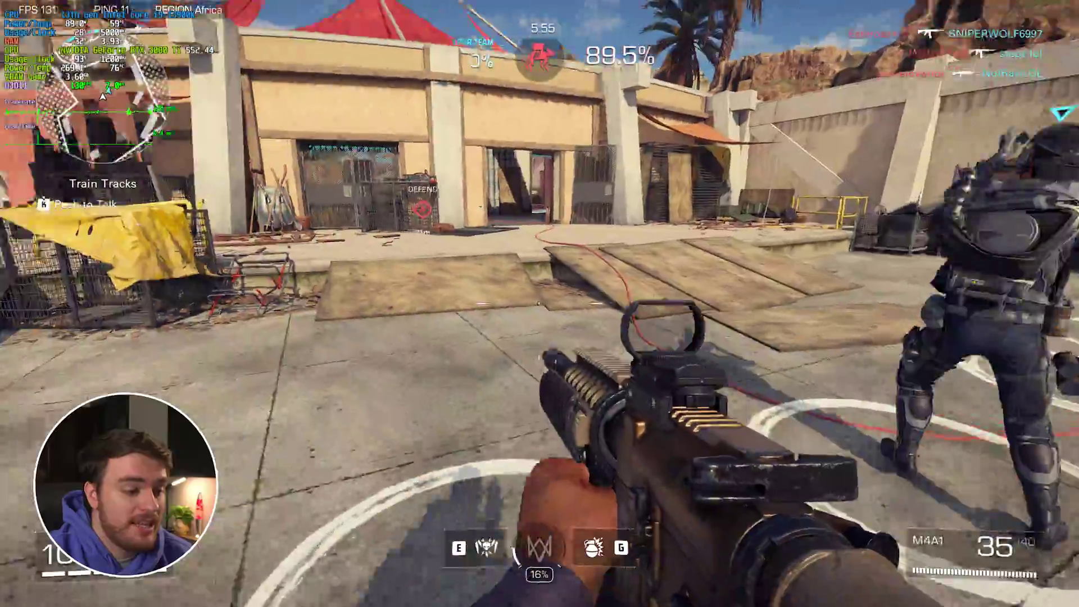
Test the game's performance in the match by advancing toward the objective, firing the M4A1 and reloading
key("w")
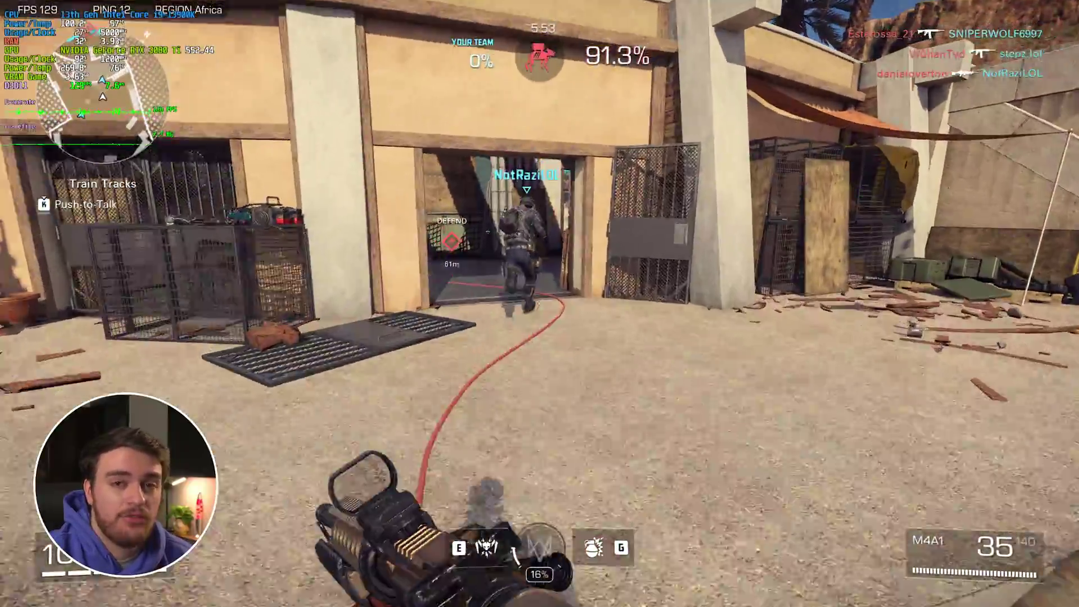
key("w")
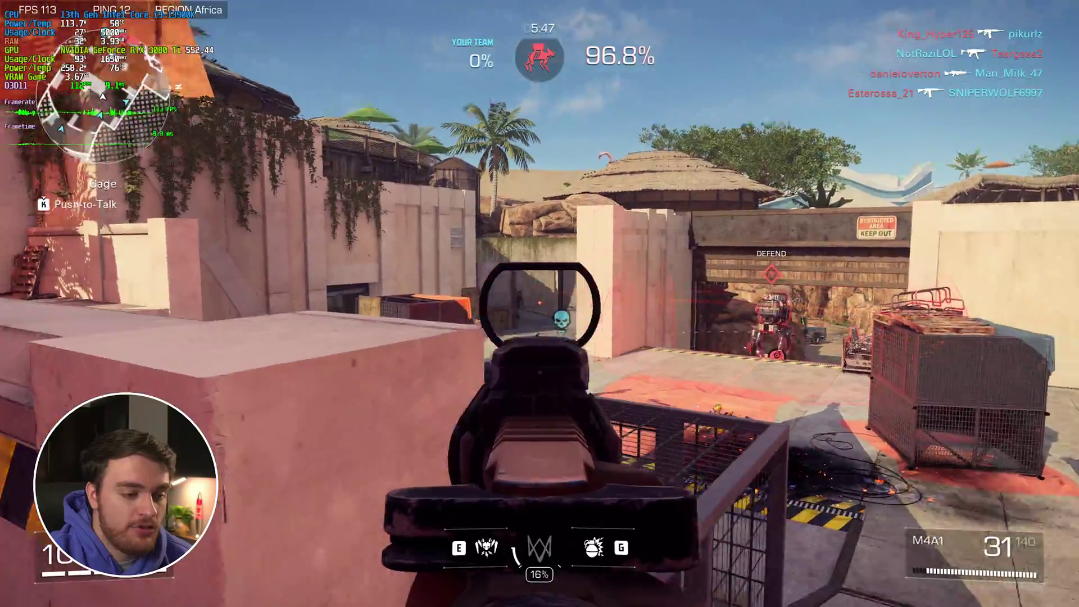
left_click(540, 304)
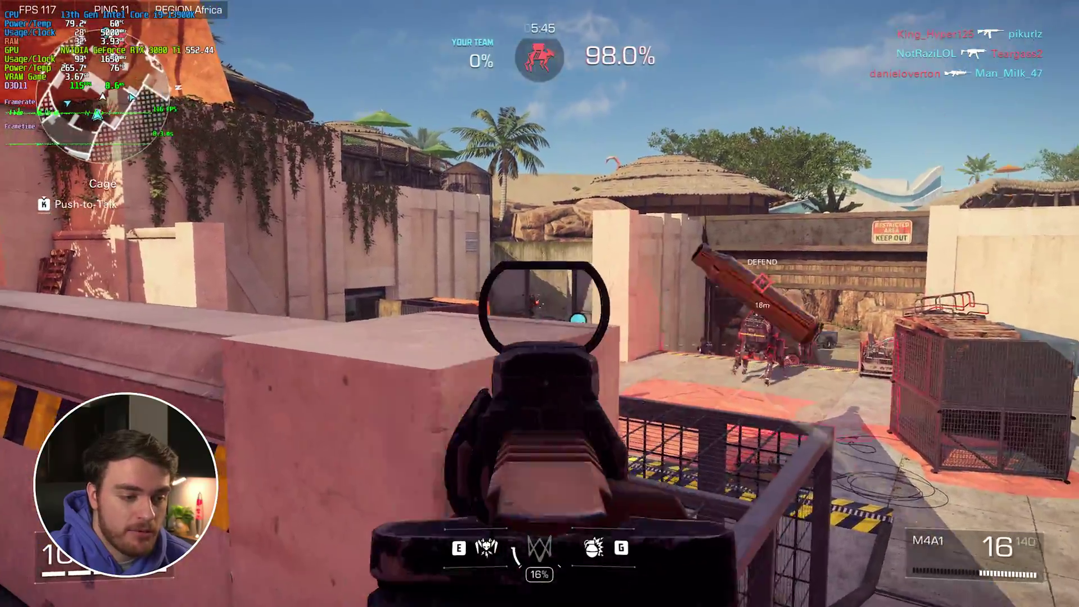
left_click(539, 304)
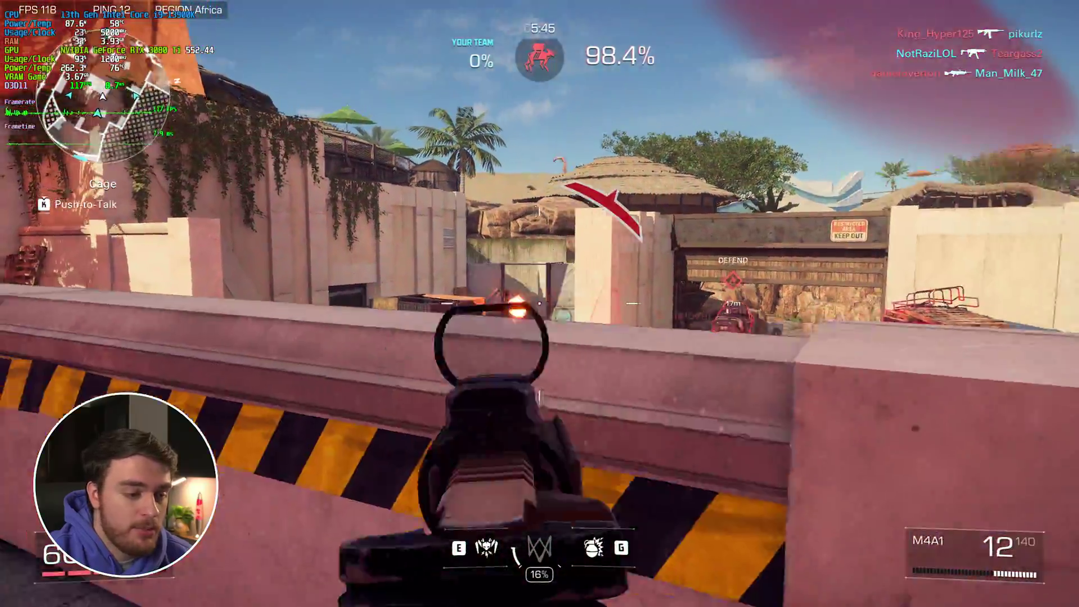
key("r")
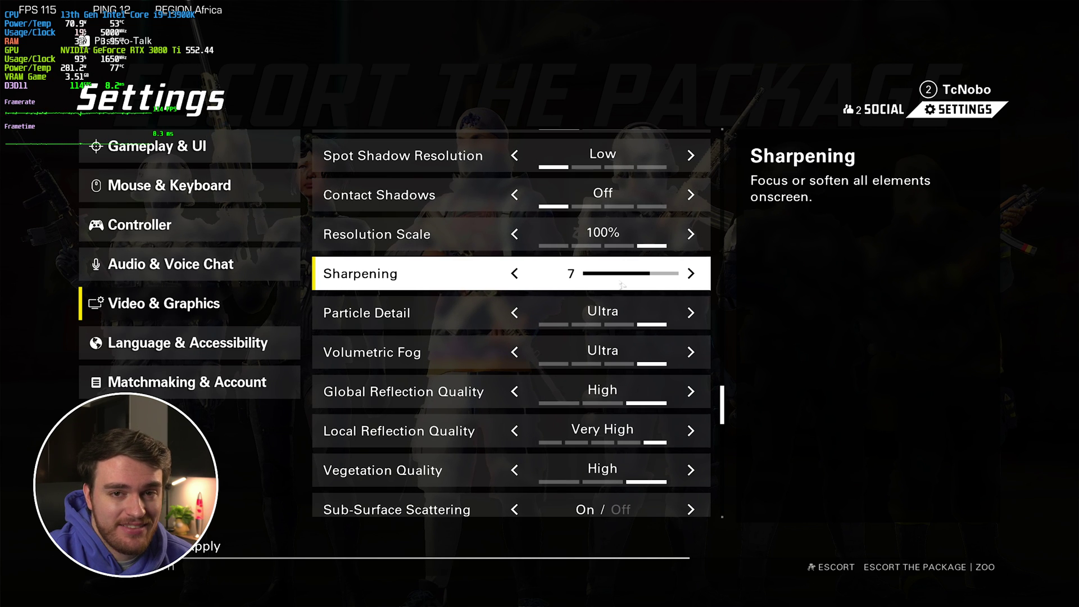
Set Particle Detail and Volumetric Fog to Low in the Video & Graphics settings
left_click(516, 313)
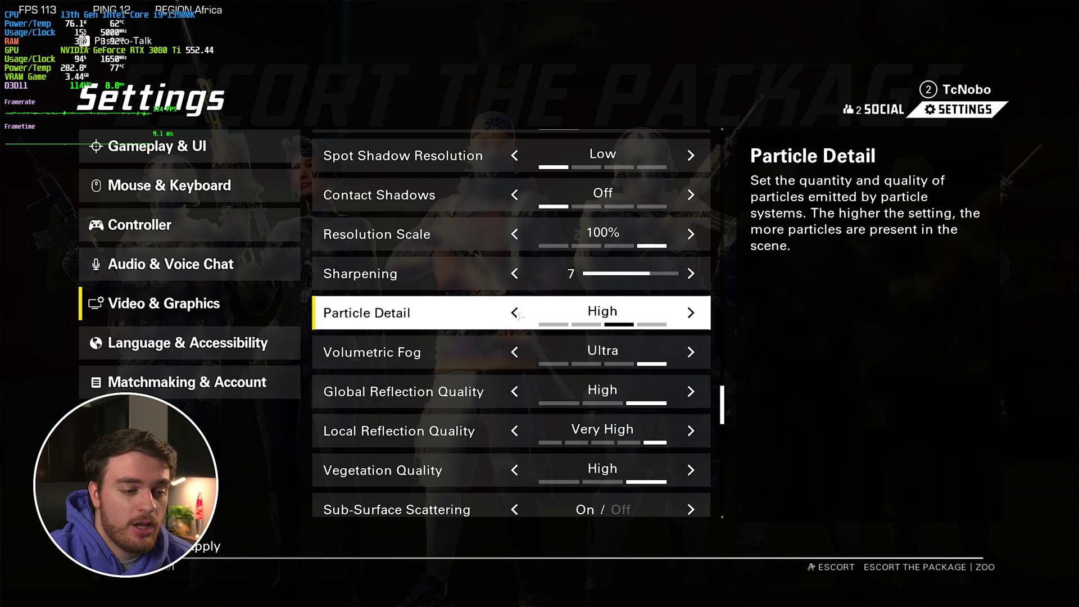
left_click(516, 313)
left_click(515, 313)
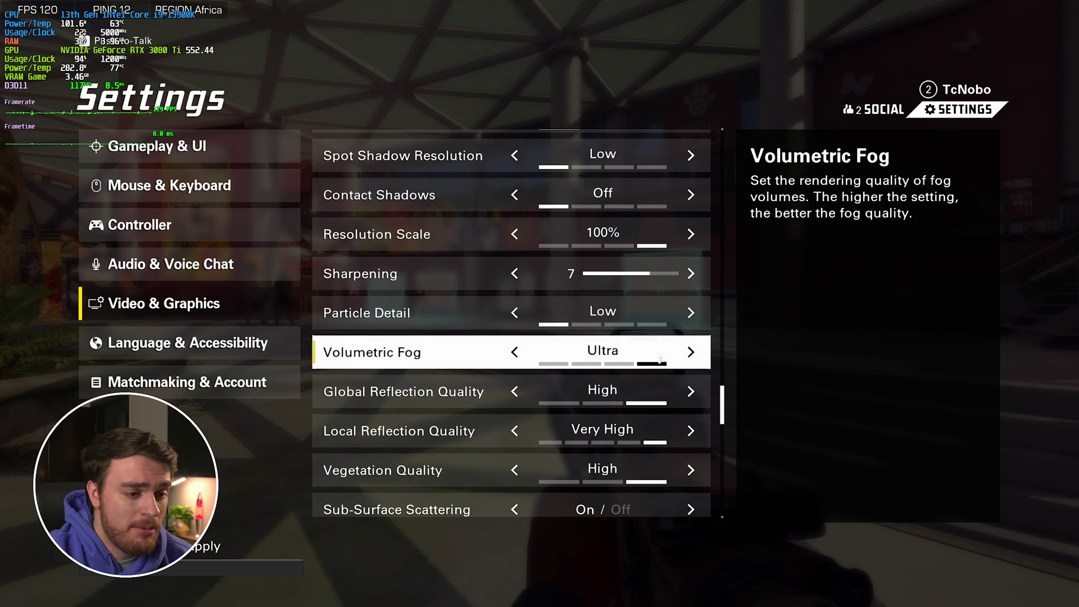
key("Left")
key("Left")
key("Left")
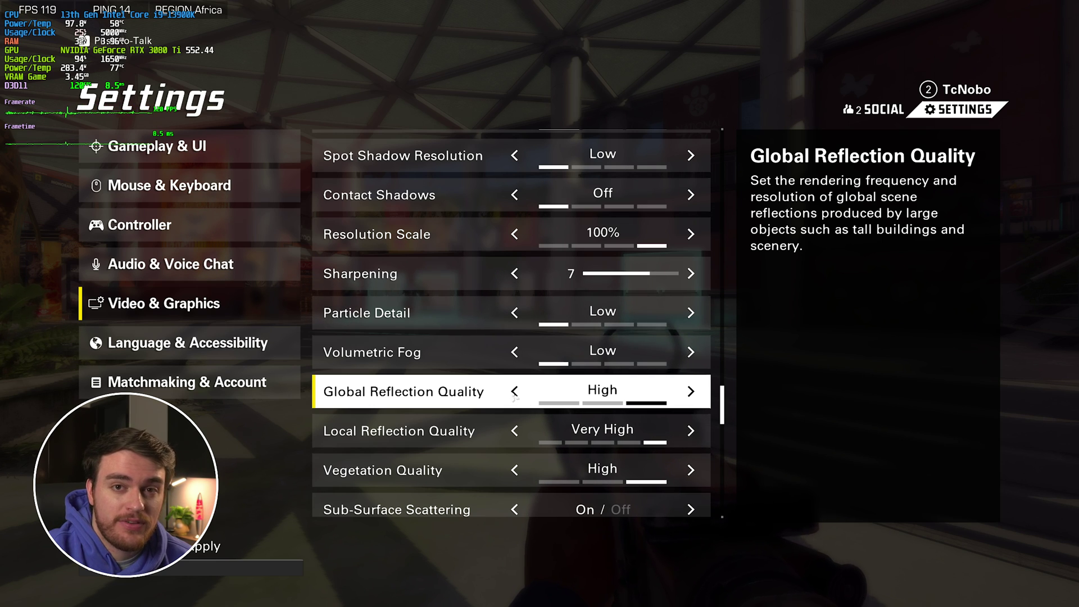
Set Global Reflection Quality to Low and return to the match to move around
left_click(514, 393)
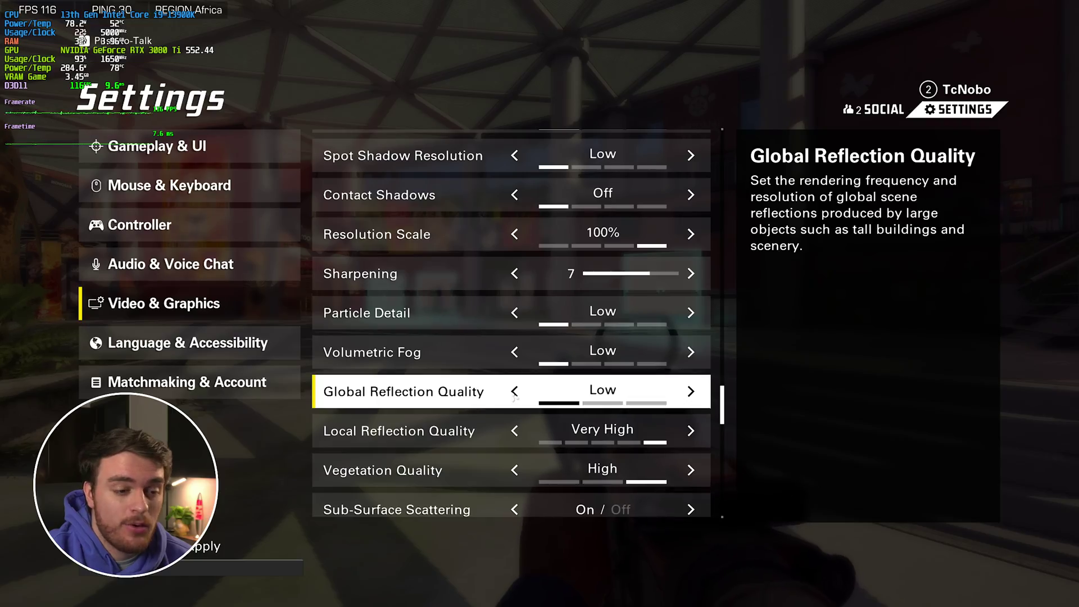
key("Escape")
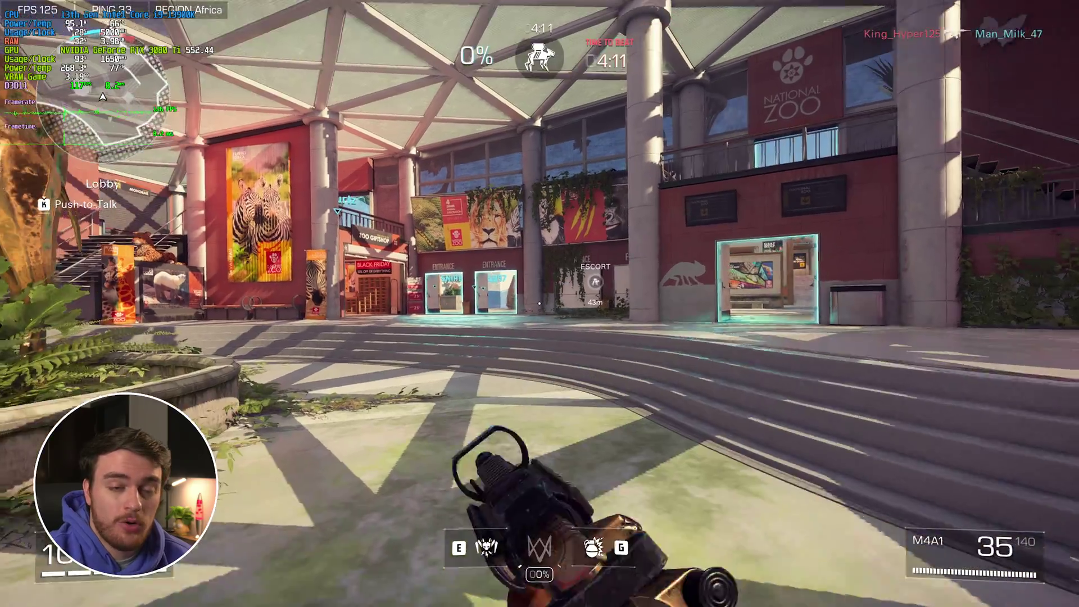
key("w")
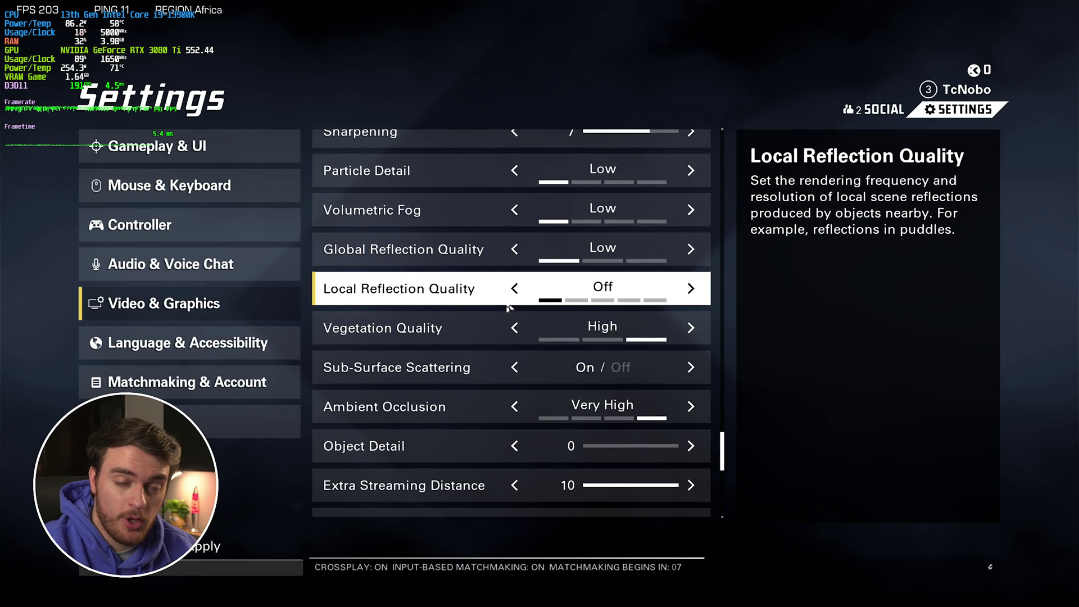
Set Local Reflection Quality to Low
key("Right")
key("Down")
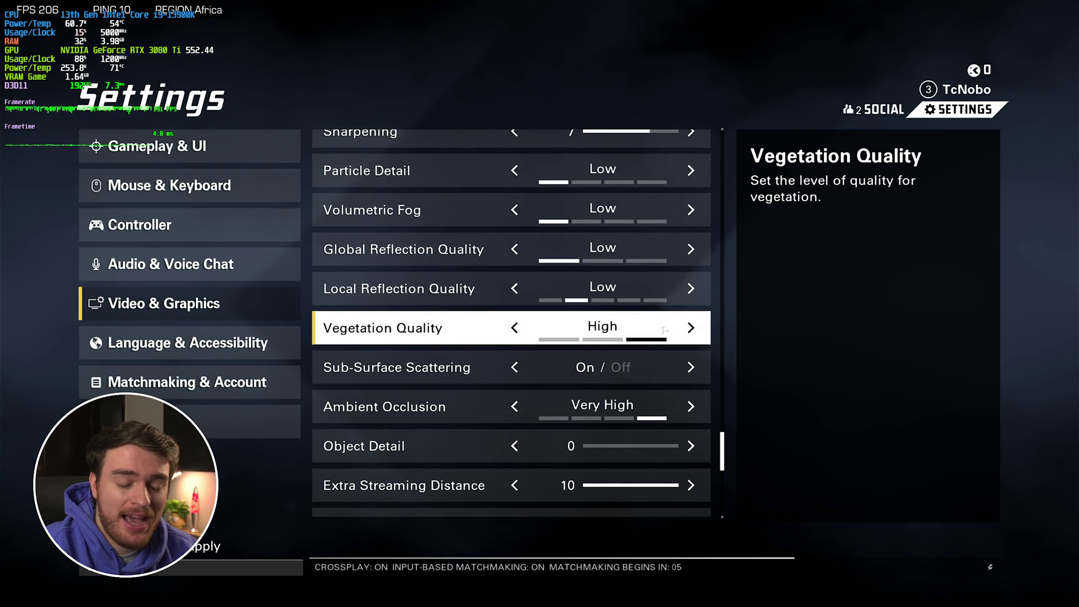
key("Up")
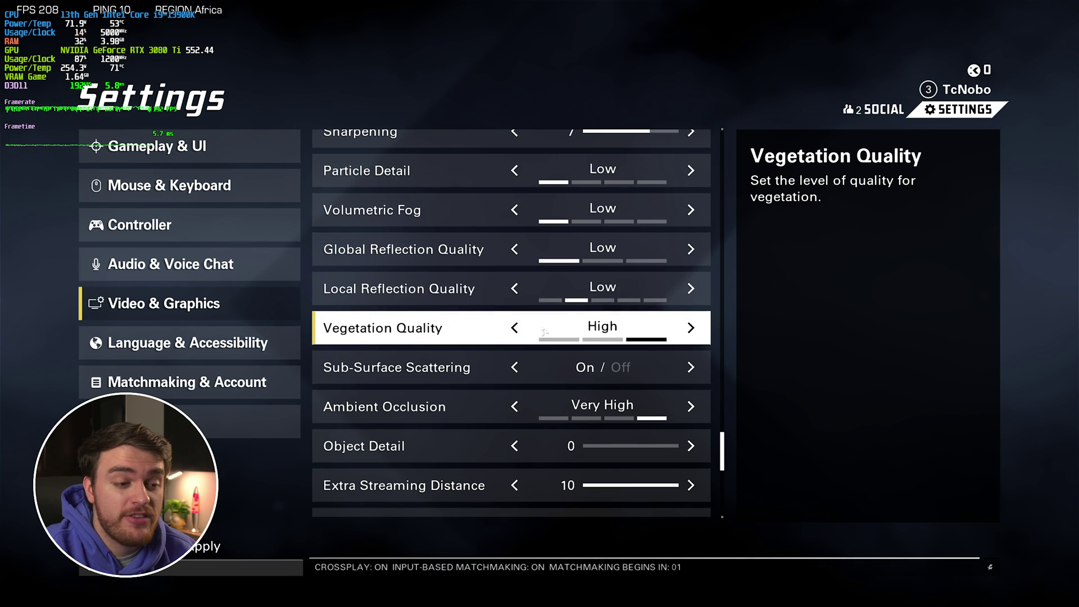
Set Vegetation Quality and Ambient Occlusion to Low, turn off Sub-Surface Scattering, and apply the settings
left_click(514, 328)
left_click(514, 328)
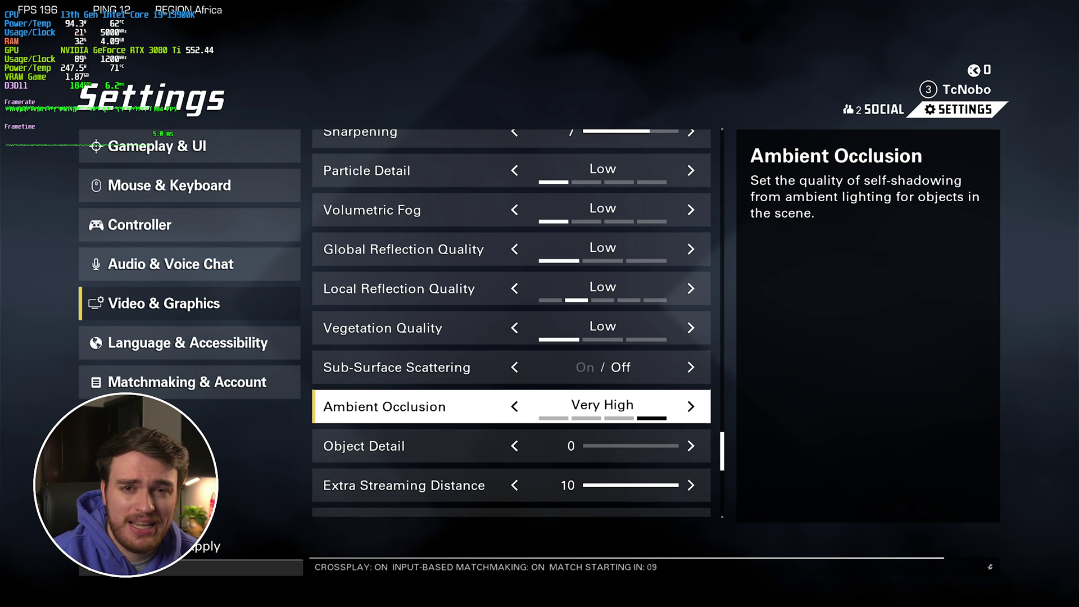
left_click(516, 407)
left_click(516, 407)
left_click(516, 407)
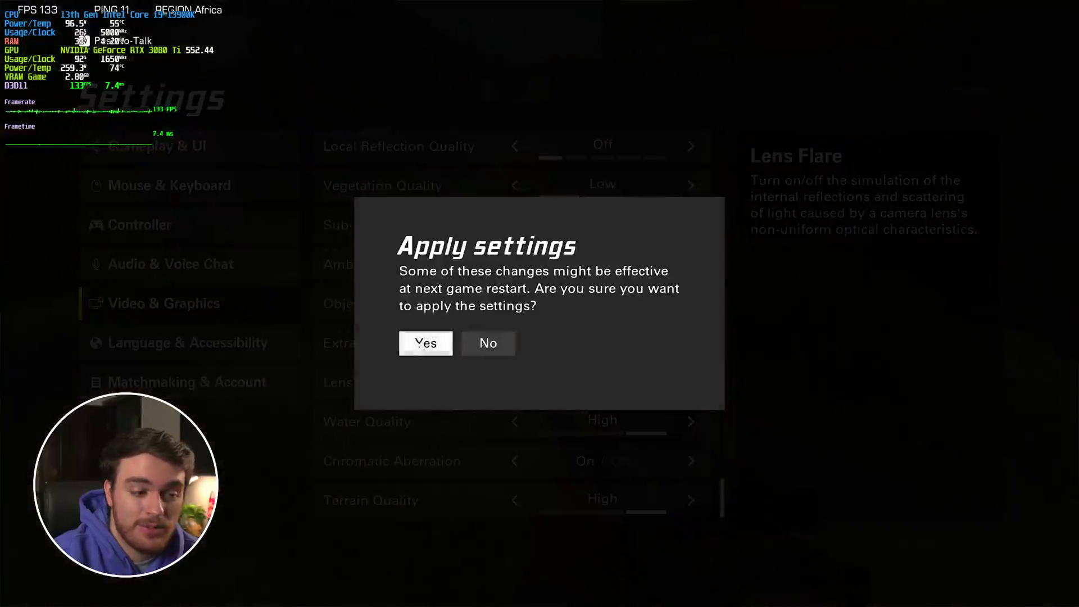
left_click(423, 344)
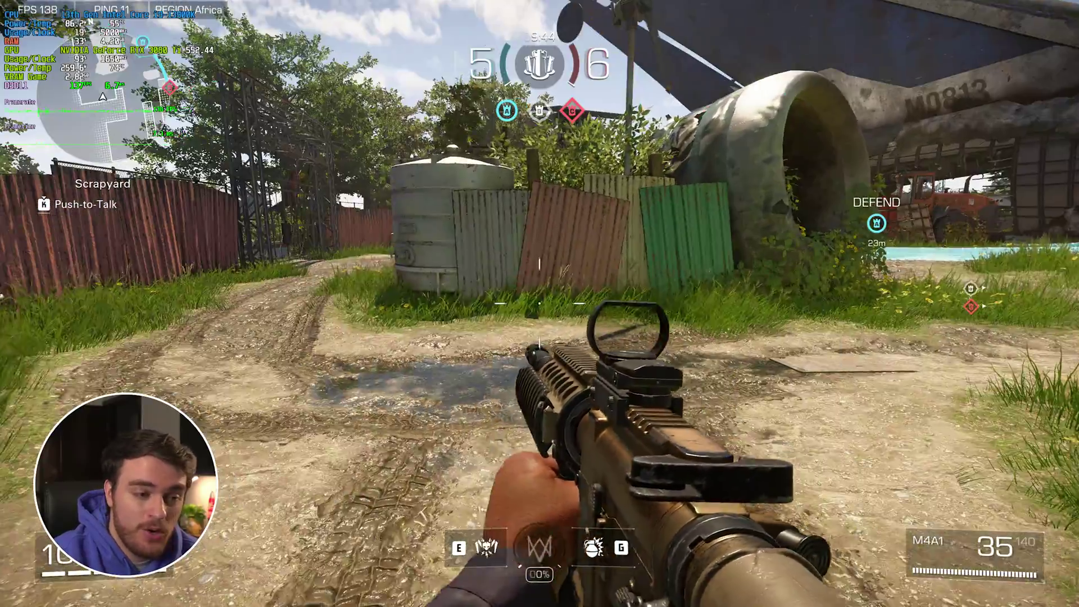
Test performance in the match by running along the dirt path through the Scrapyard
key("shift+w")
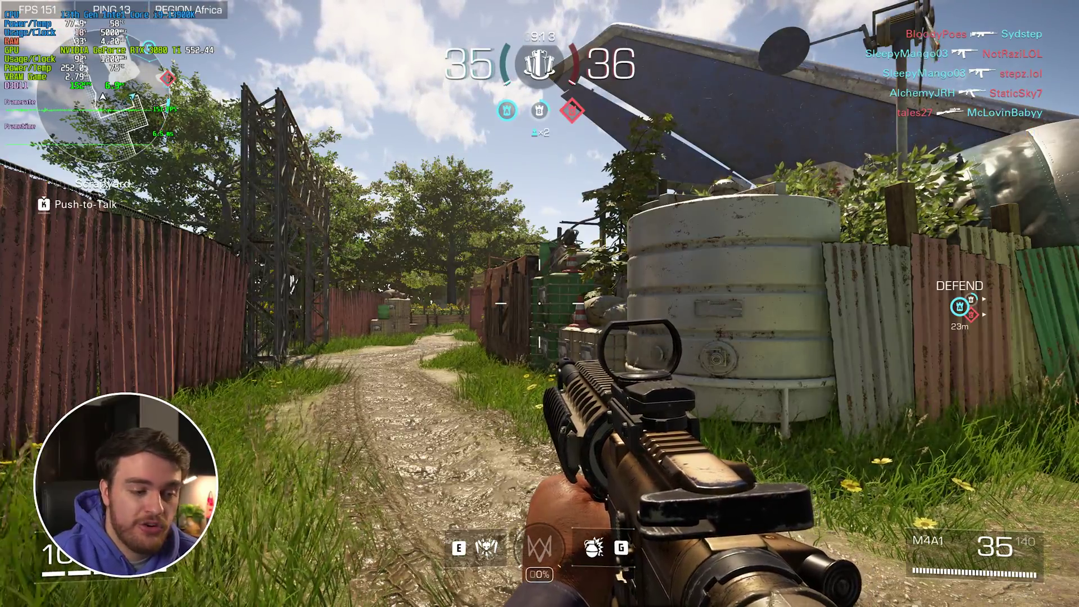
key("w")
key("w")
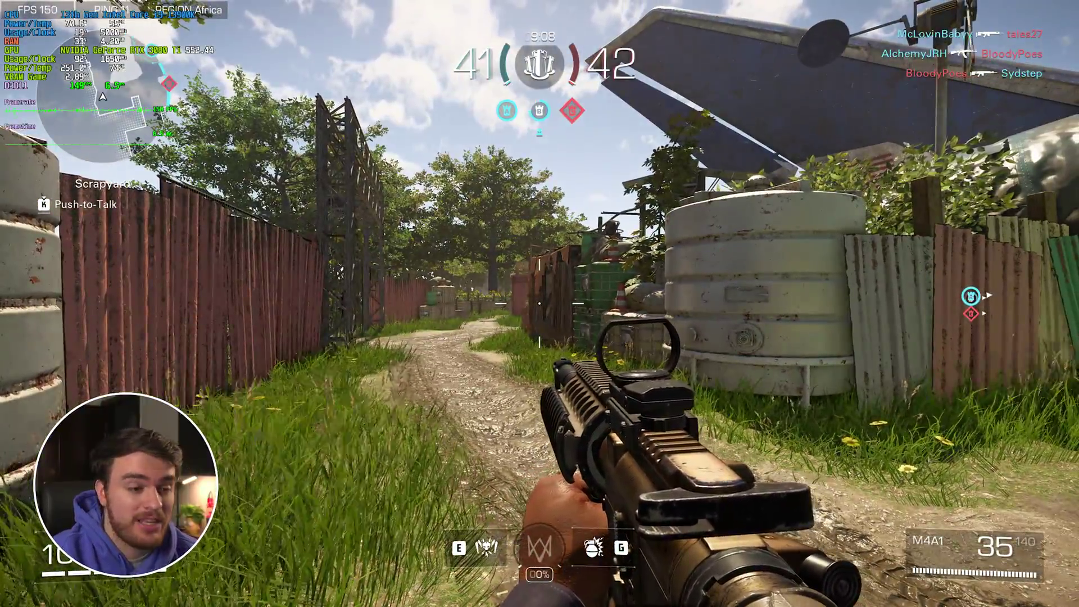
key("w")
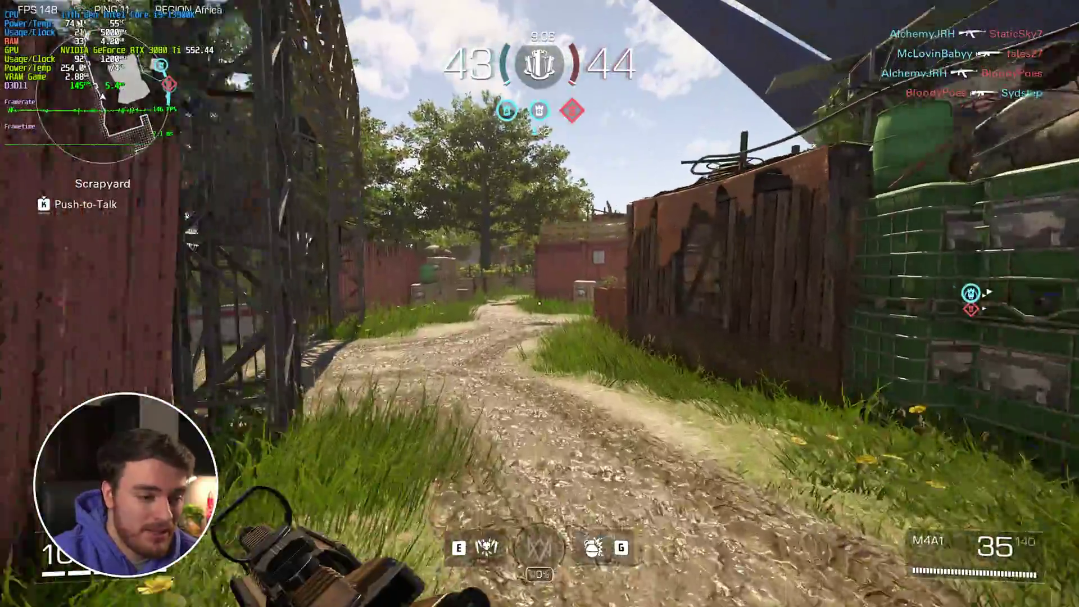
key("w")
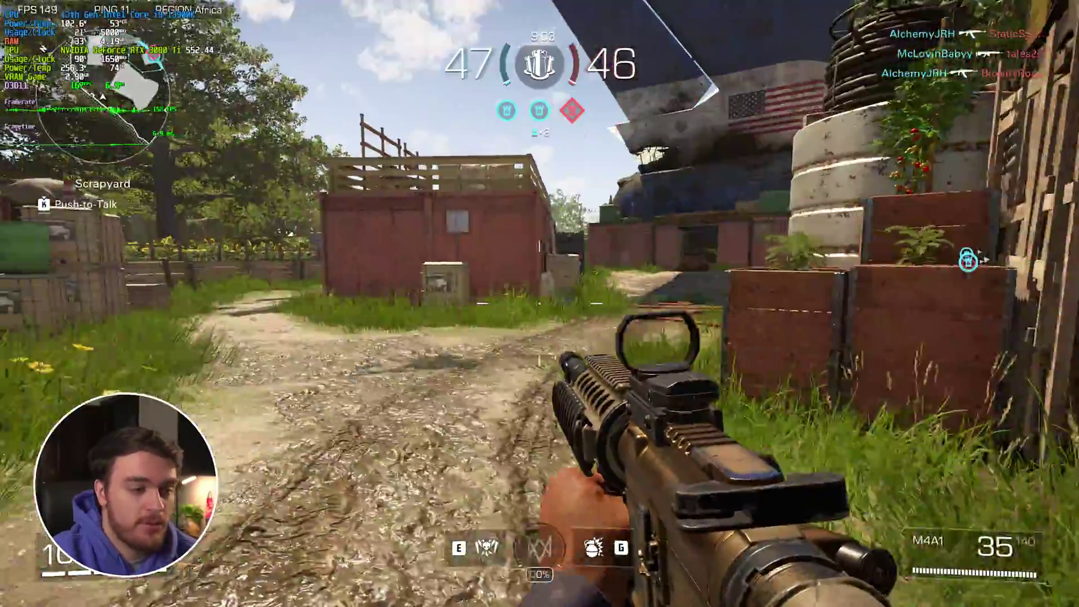
key("w")
Raise Object Detail to 100 in the Video & Graphics settings and apply the change
key("Escape")
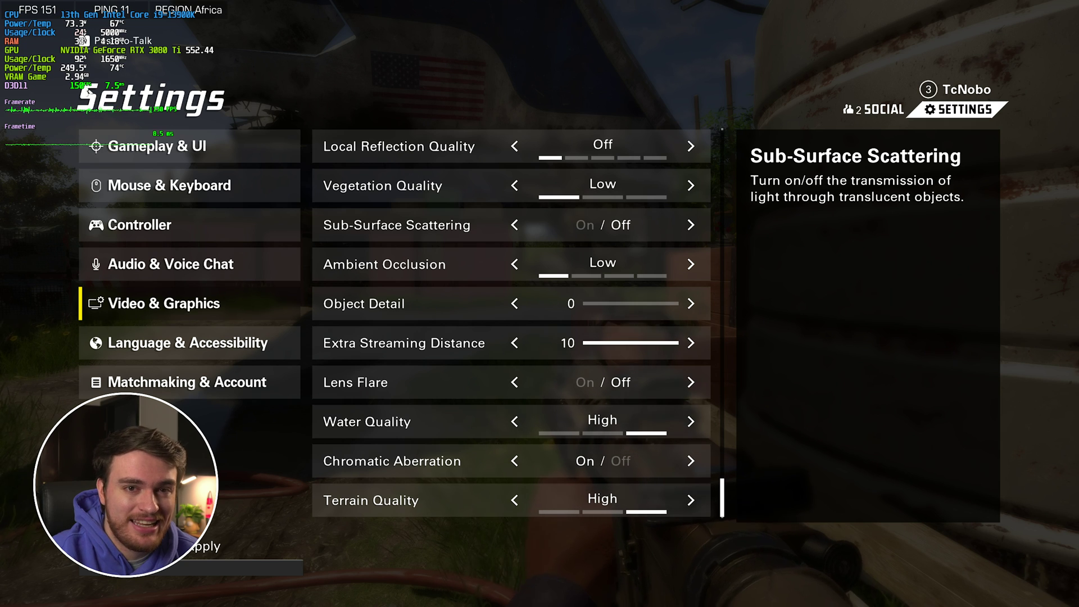
left_click(590, 300)
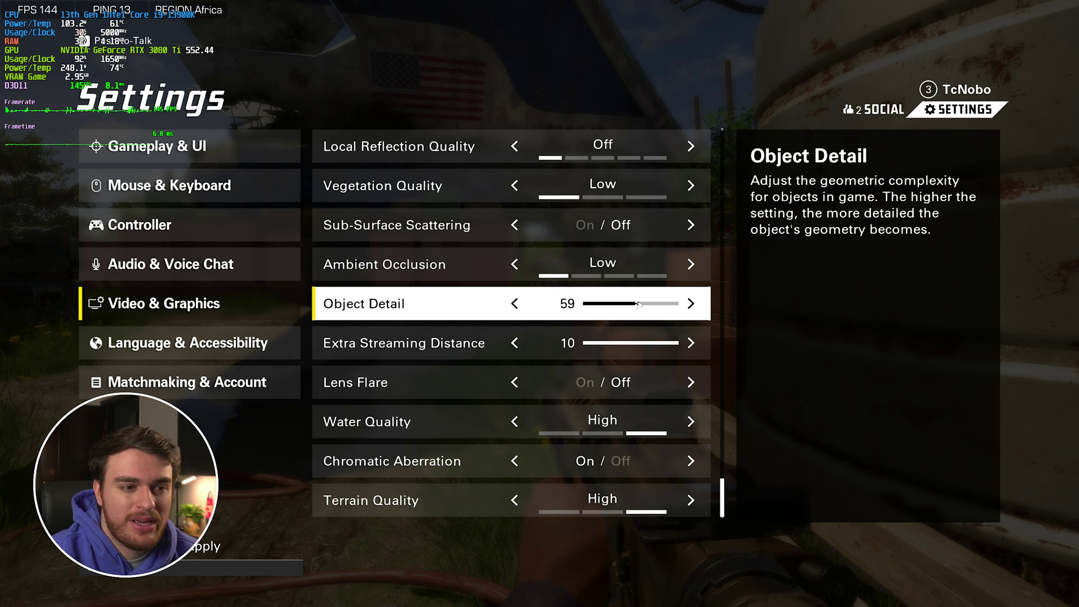
left_click_drag(644, 310, 747, 310)
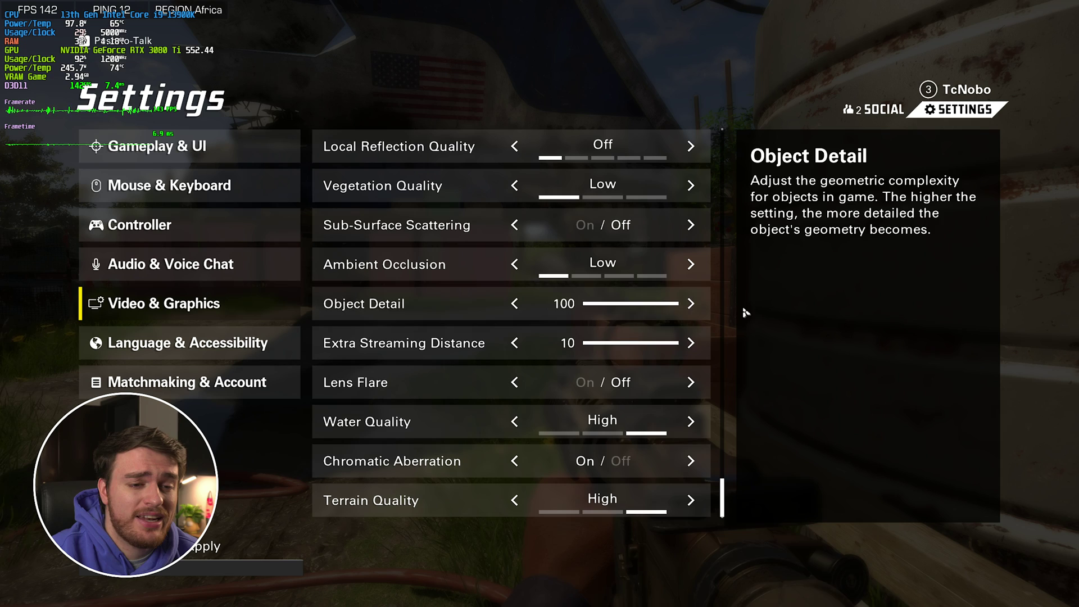
left_click(248, 546)
left_click(425, 342)
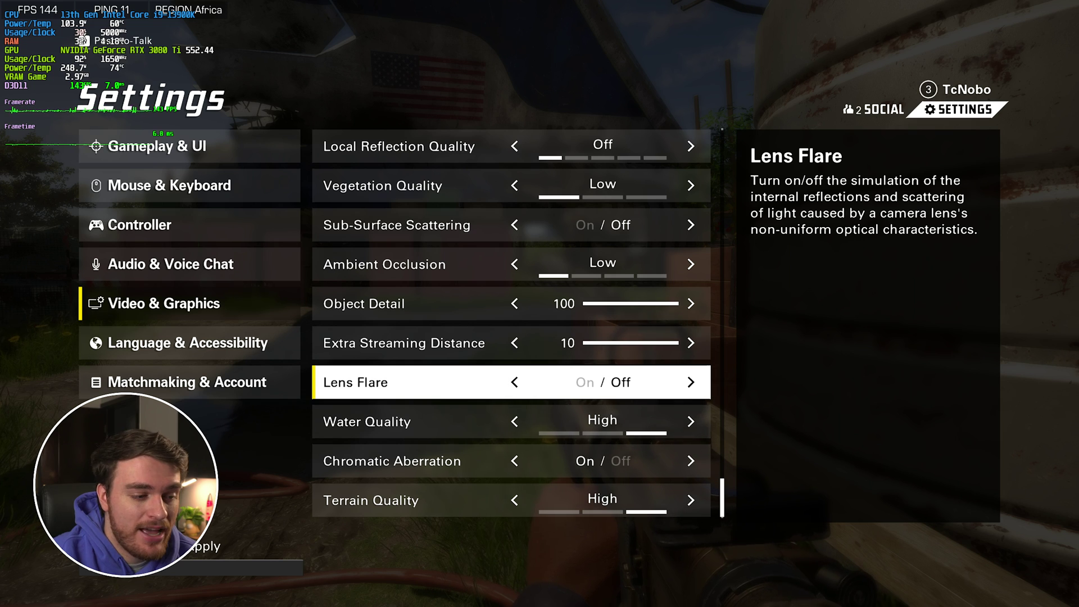
Set Water Quality and Terrain Quality to Low, turn Chromatic Aberration off, and apply the settings
left_click(514, 422)
left_click(514, 422)
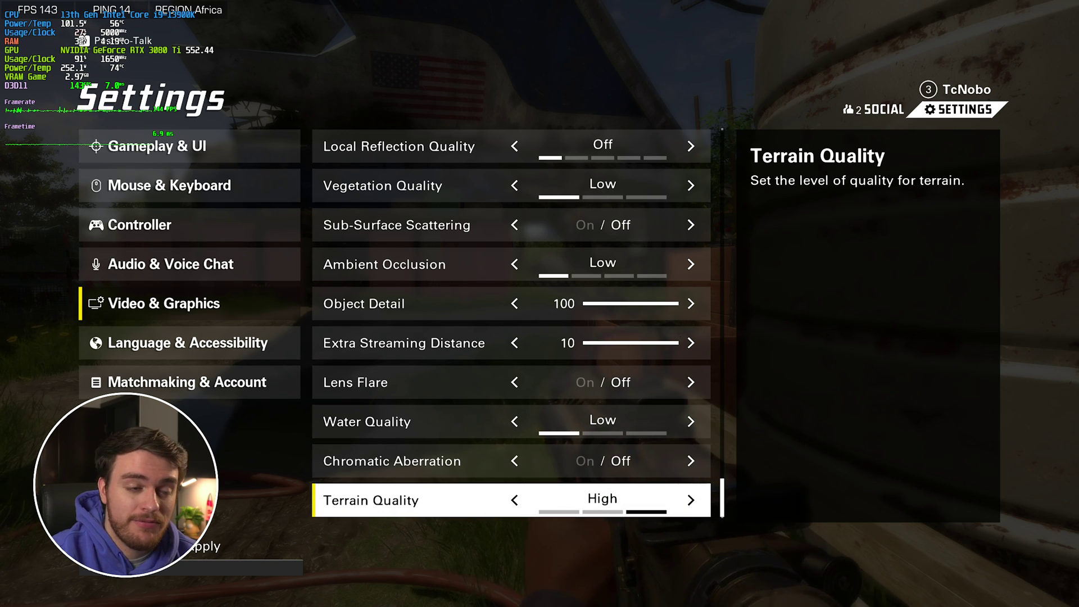
left_click(248, 534)
left_click(424, 341)
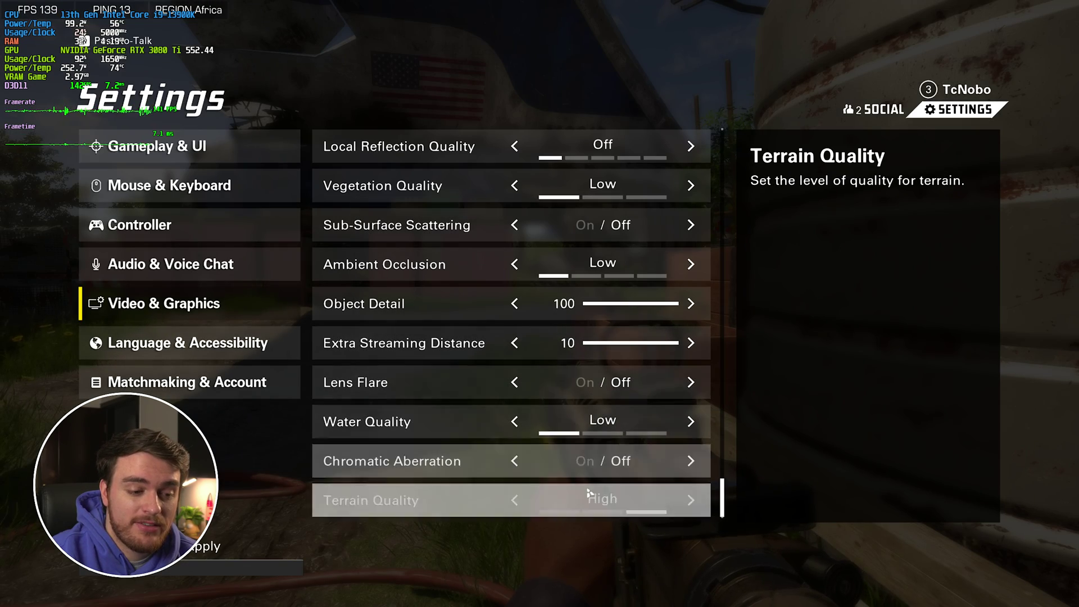
left_click(213, 548)
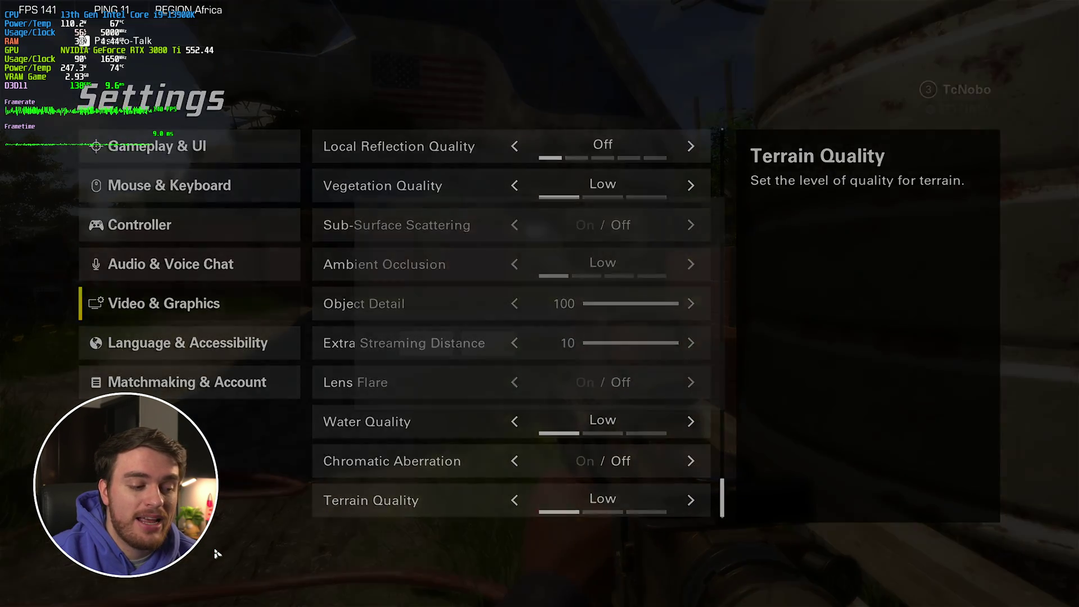
left_click(437, 356)
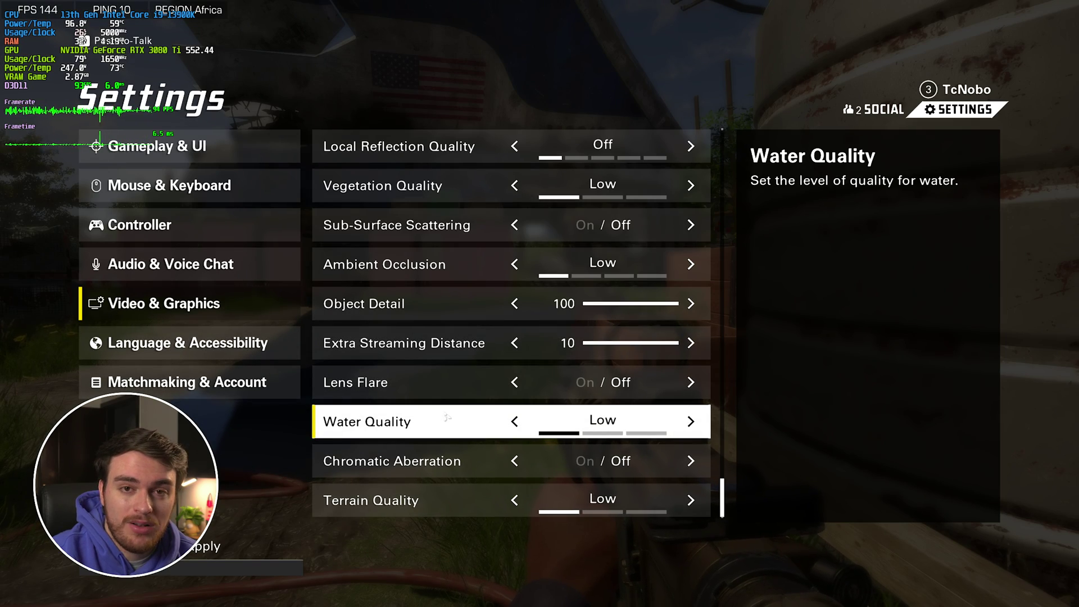
Return to the match and move through the Scrapyard to check the terrain and water
key("Escape")
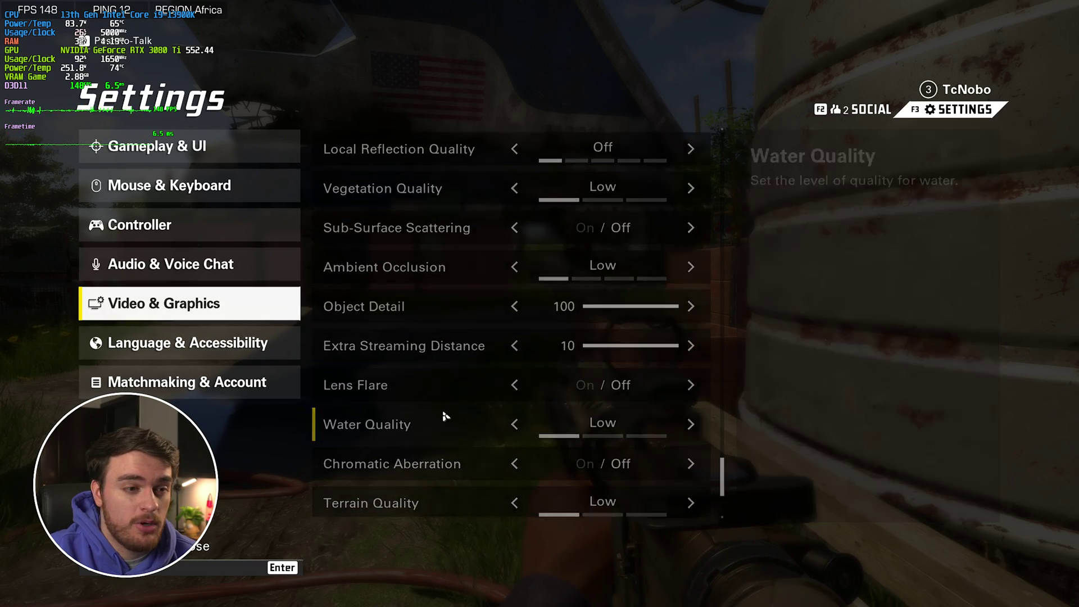
key("Escape")
key("w")
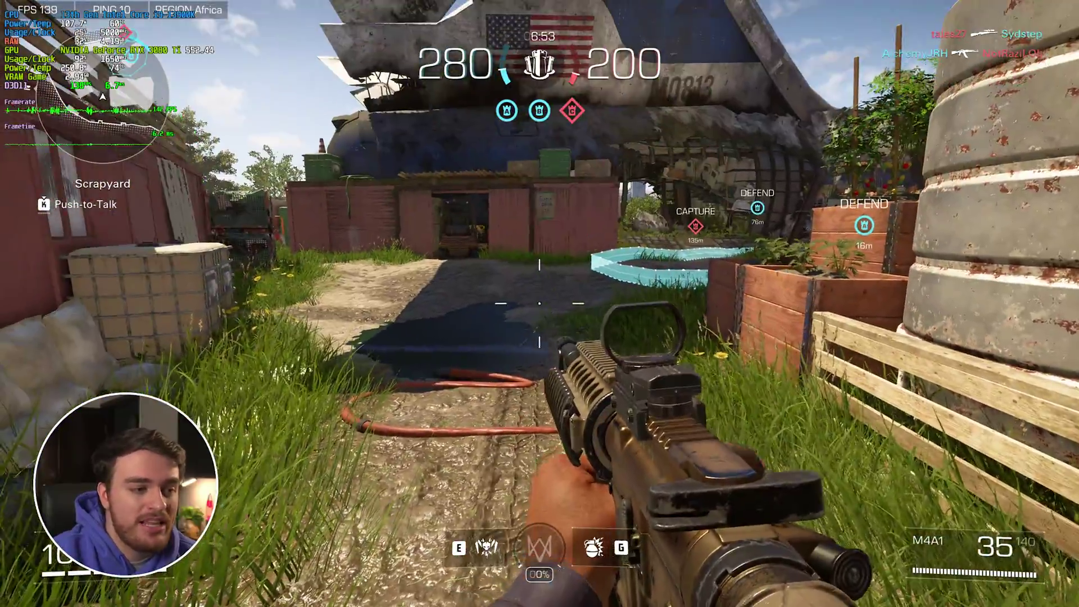
key("w")
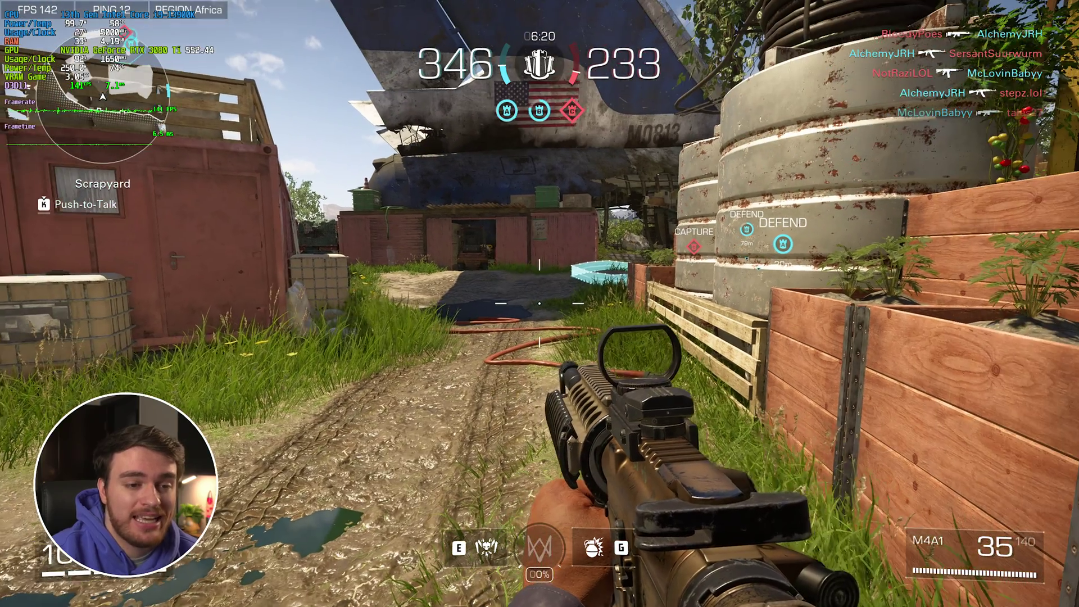
Review the graphics options, set Terrain Quality back to High, and apply the settings
key("Escape")
scroll(669, 490, "up", 10)
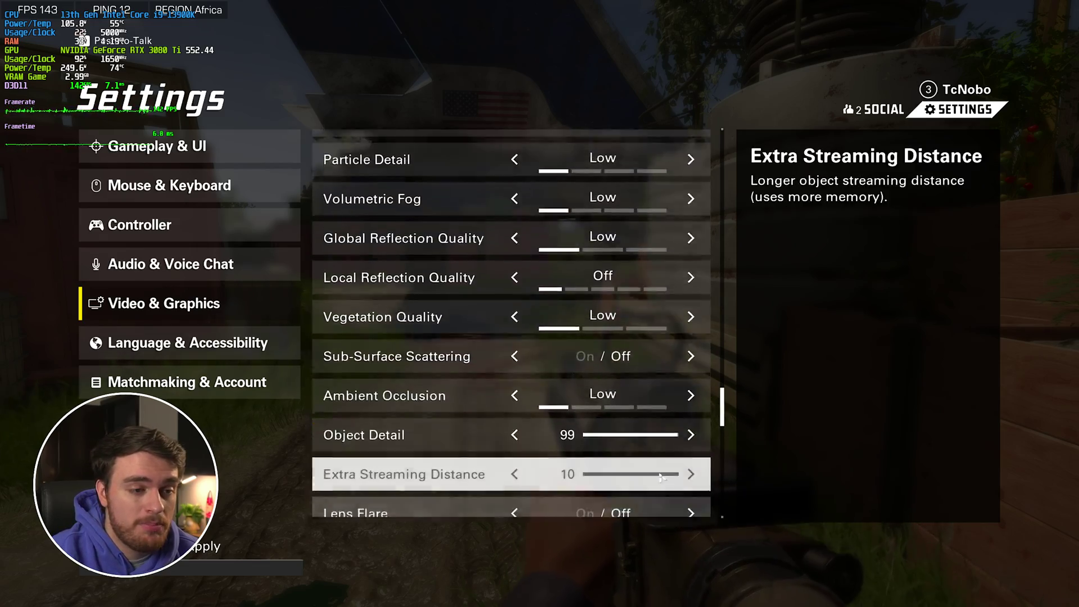
scroll(647, 354, "up", 3)
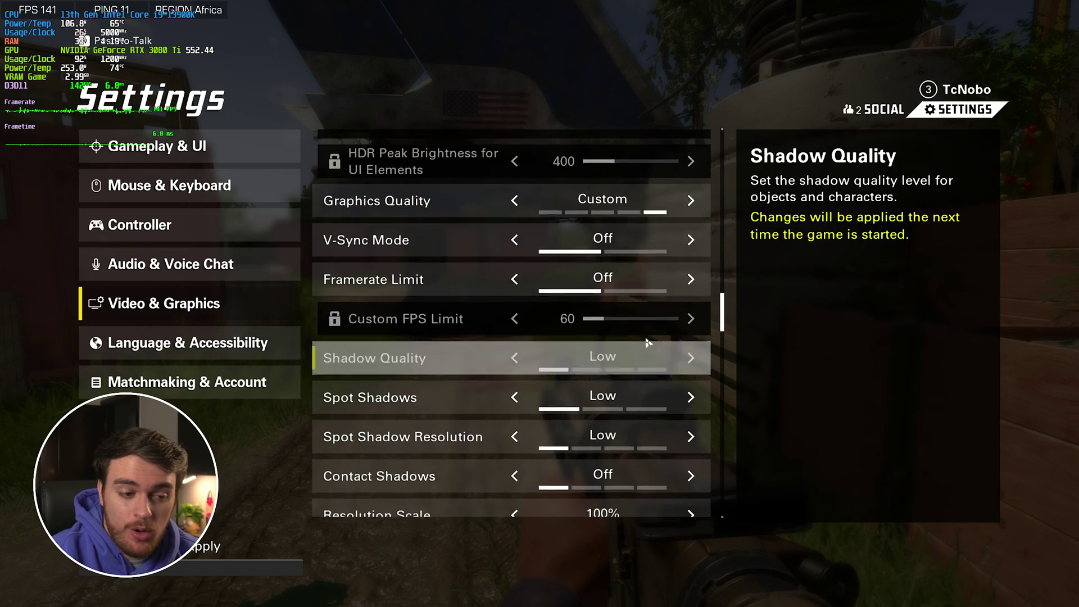
scroll(650, 360, "down", 3)
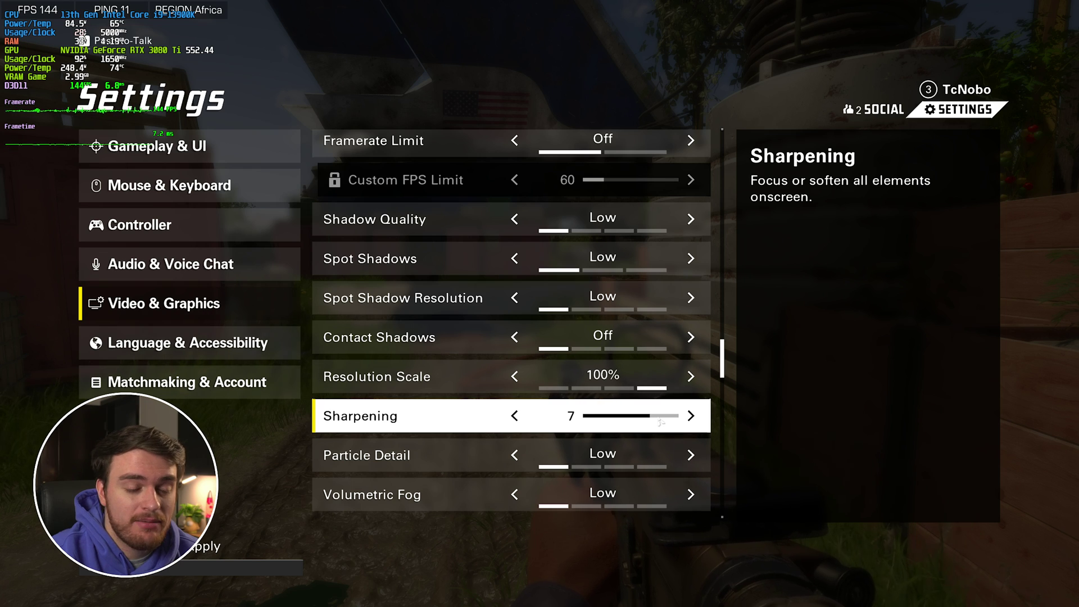
scroll(660, 461, "down", 5)
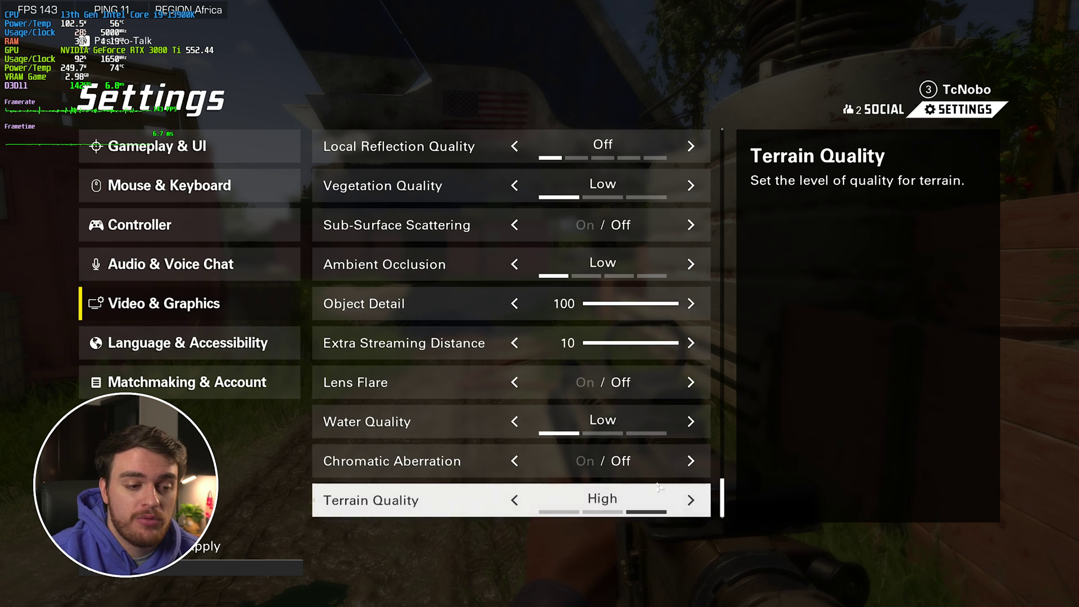
left_click(264, 548)
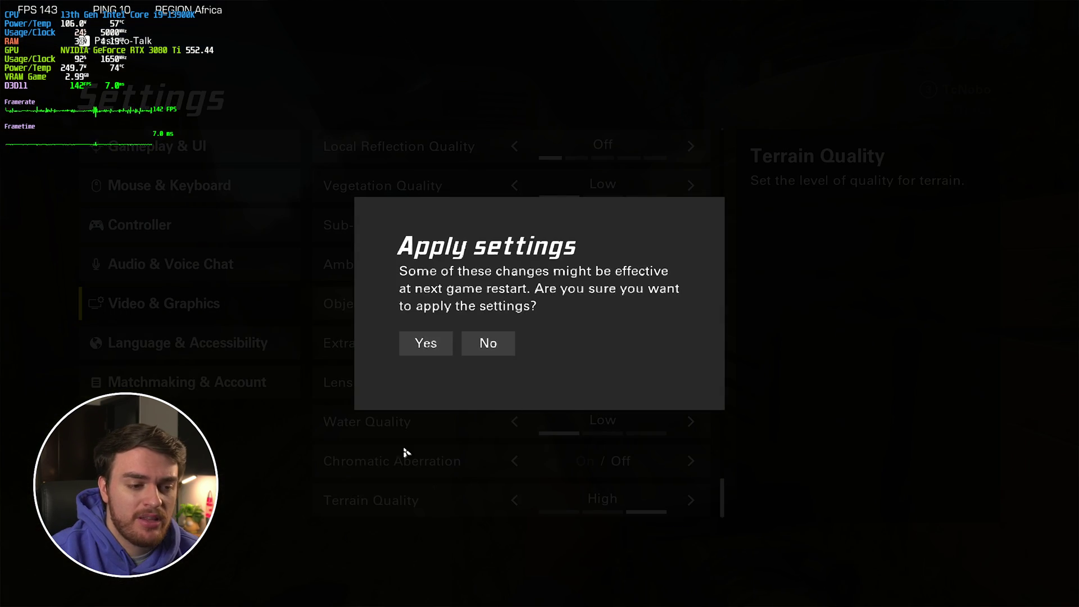
left_click(427, 343)
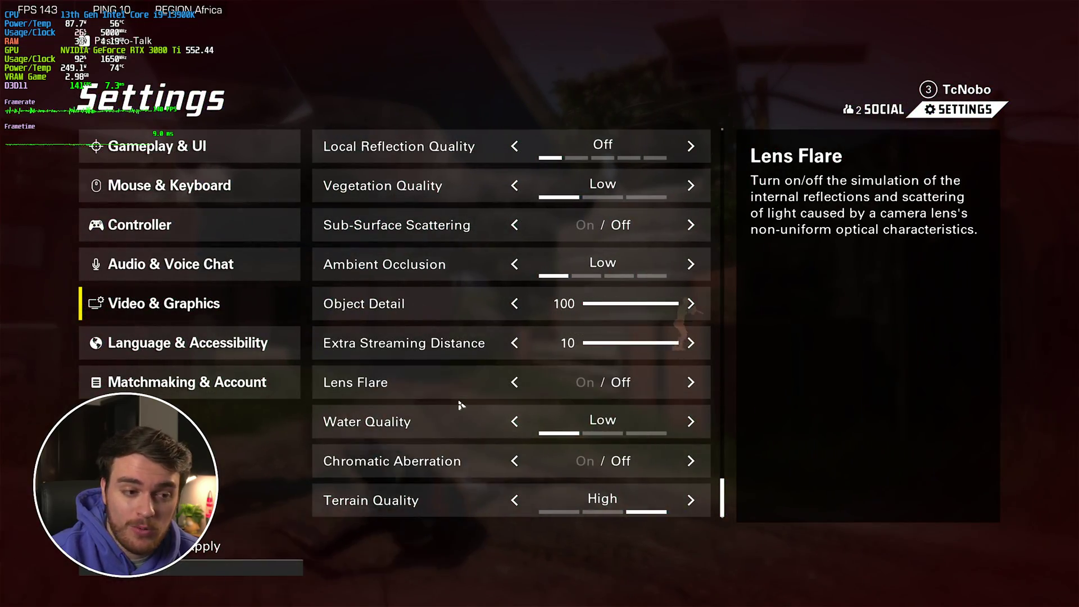
Review the Video & Graphics options from the shadow settings up to NVIDIA Reflex Low Latency
scroll(482, 464, "up", 5)
scroll(482, 464, "up", 5)
scroll(482, 464, "down", 2)
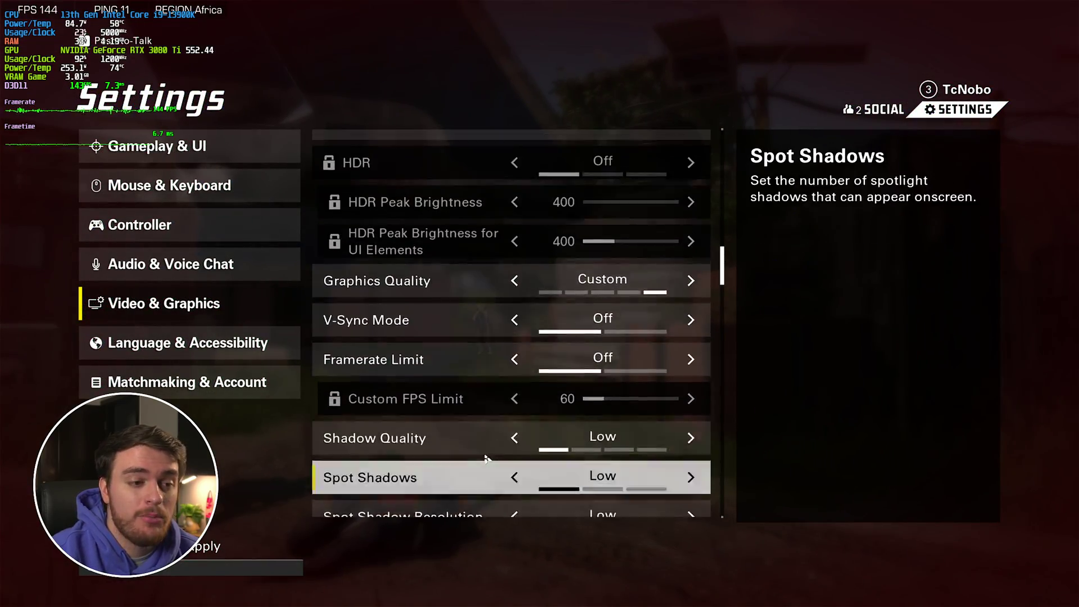
scroll(484, 462, "up", 4)
scroll(488, 460, "up", 2)
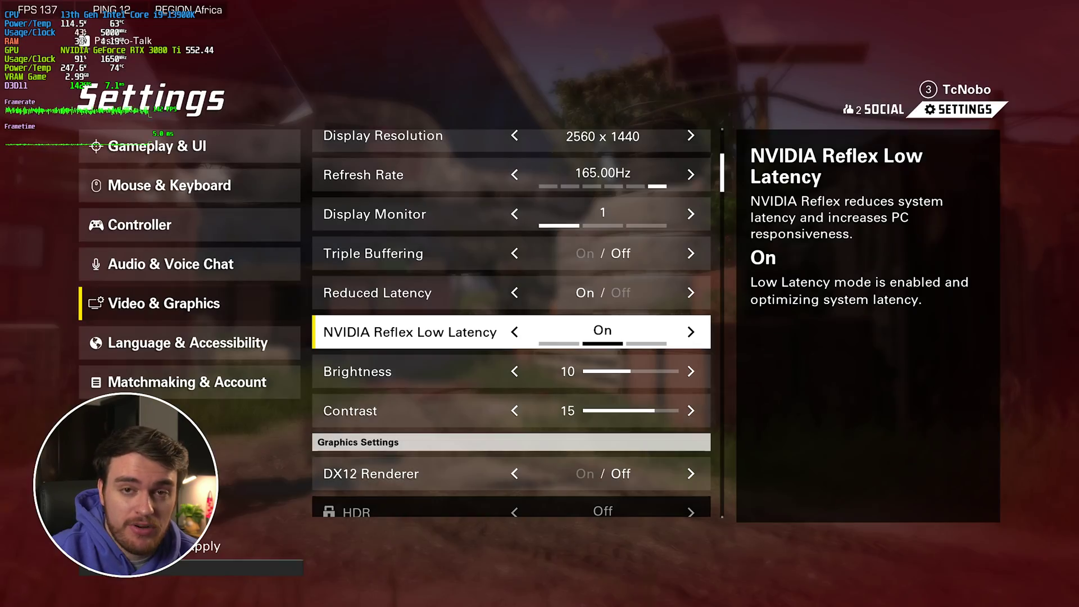
Return to the match and sprint through the Underwing area past the red dump truck
key("Escape")
key("Escape")
key("w")
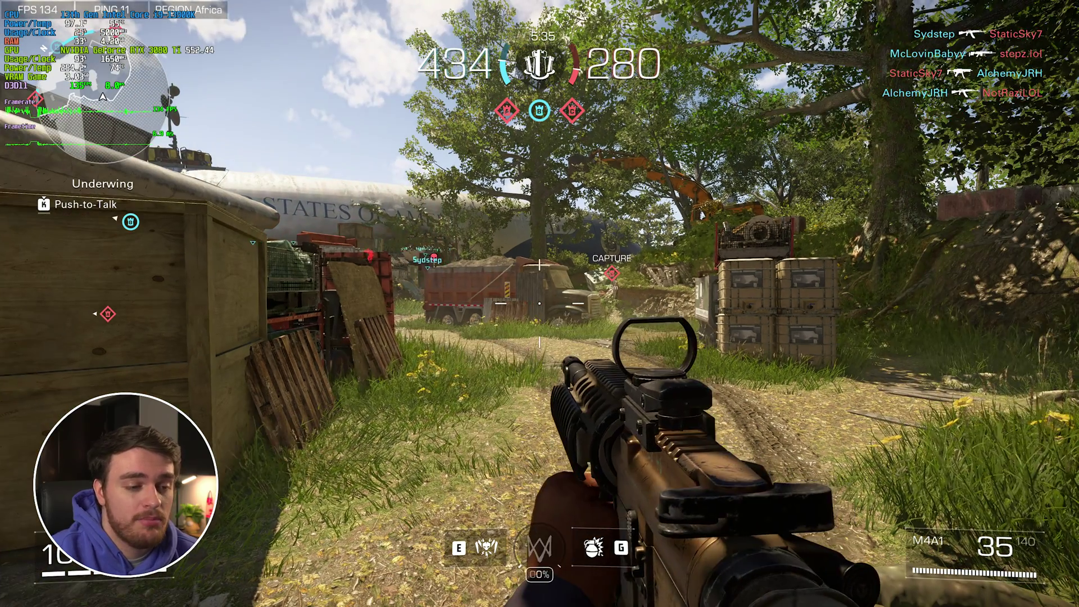
key("shift")
key("w")
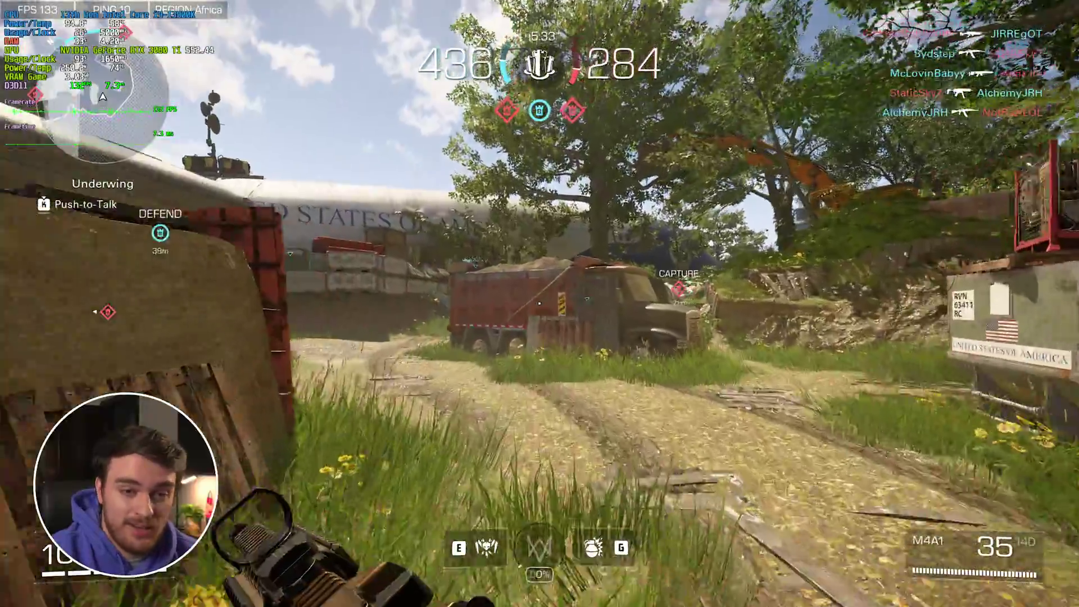
key("w")
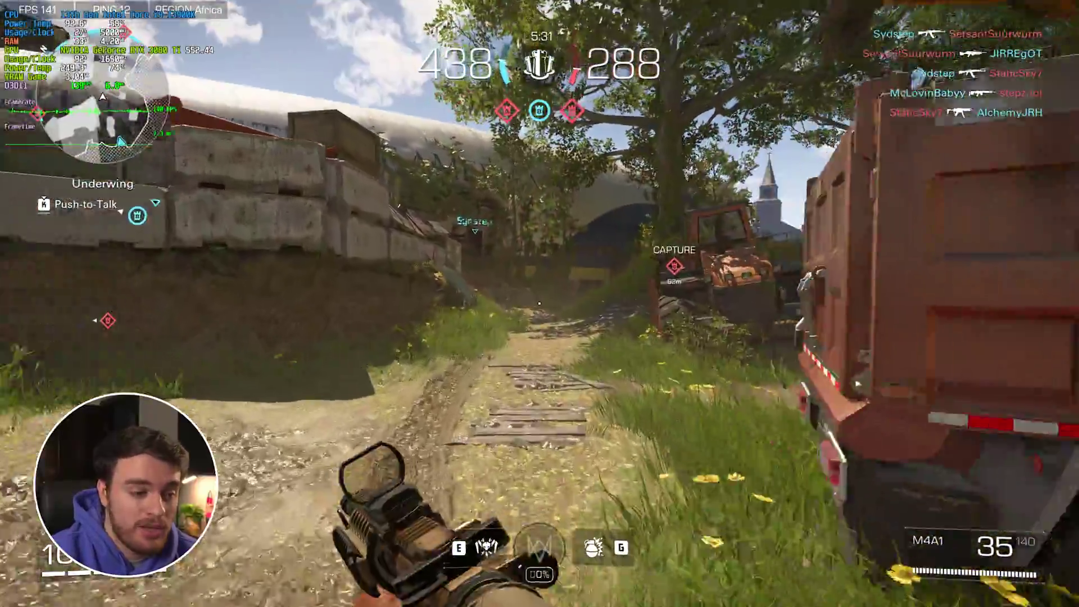
key("w")
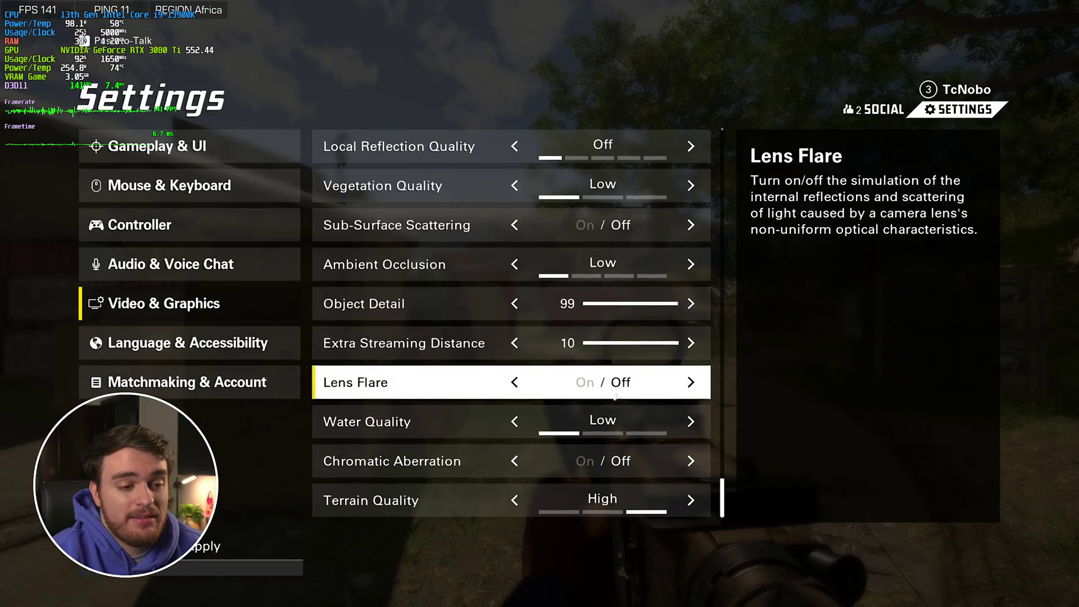
Change Display Mode to Windowed (Fullscreen) and apply the settings
scroll(615, 396, "up", 10)
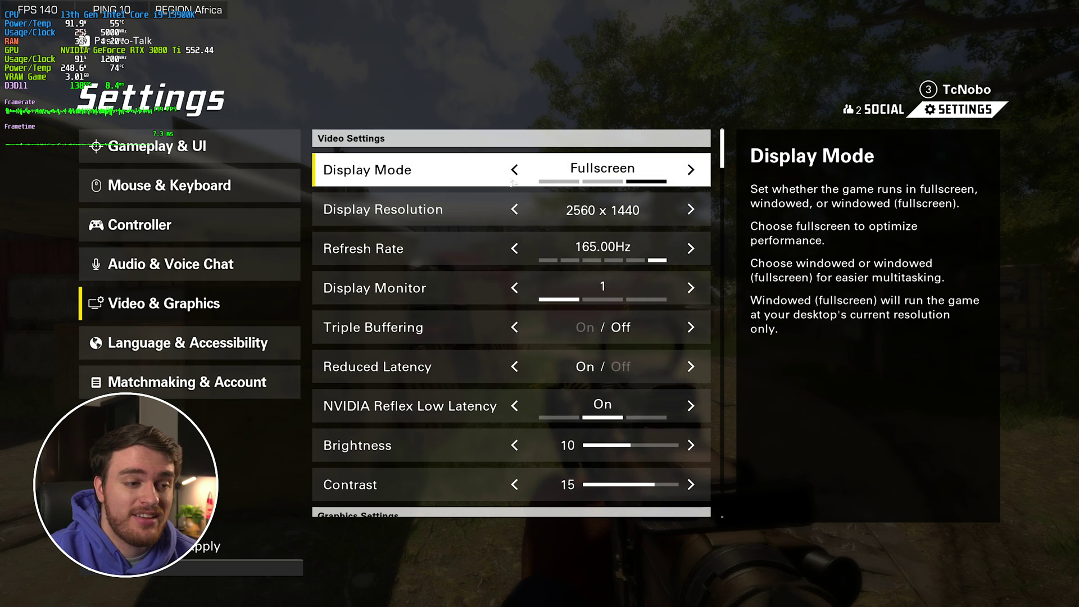
left_click(514, 176)
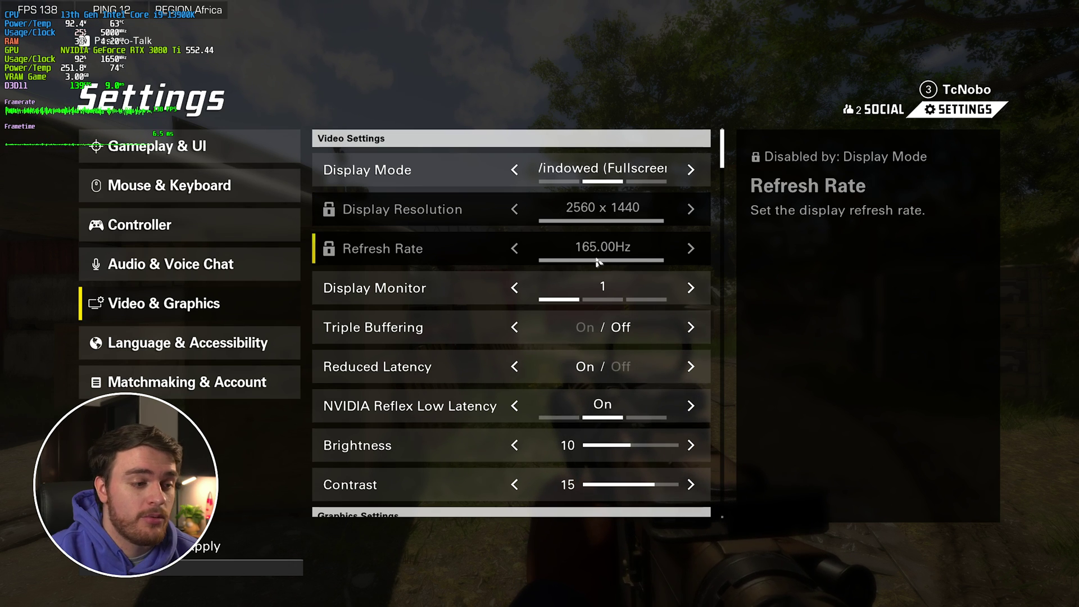
left_click(201, 554)
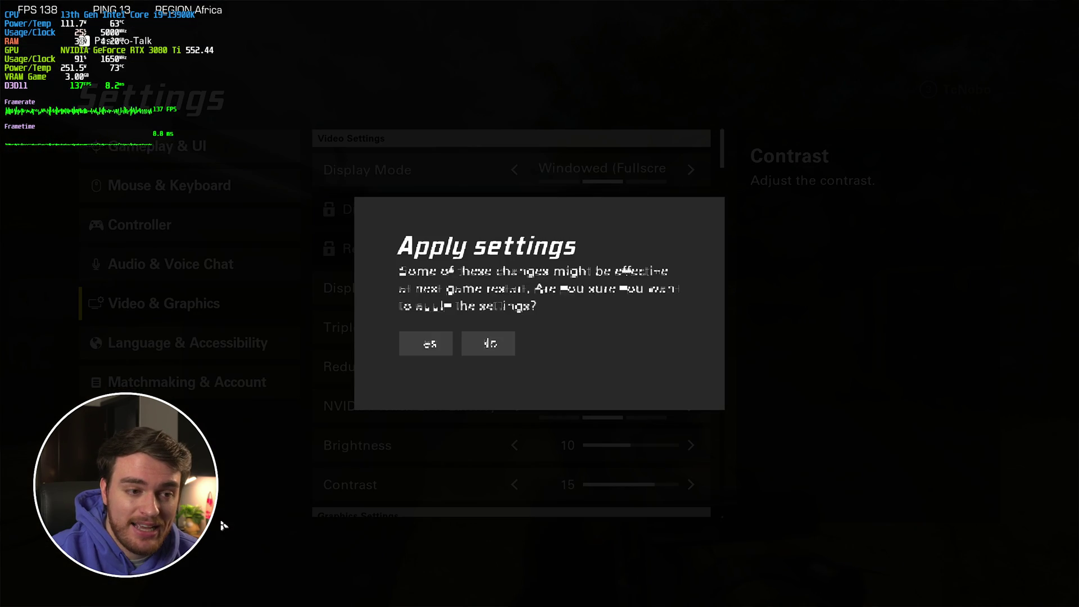
key("Return")
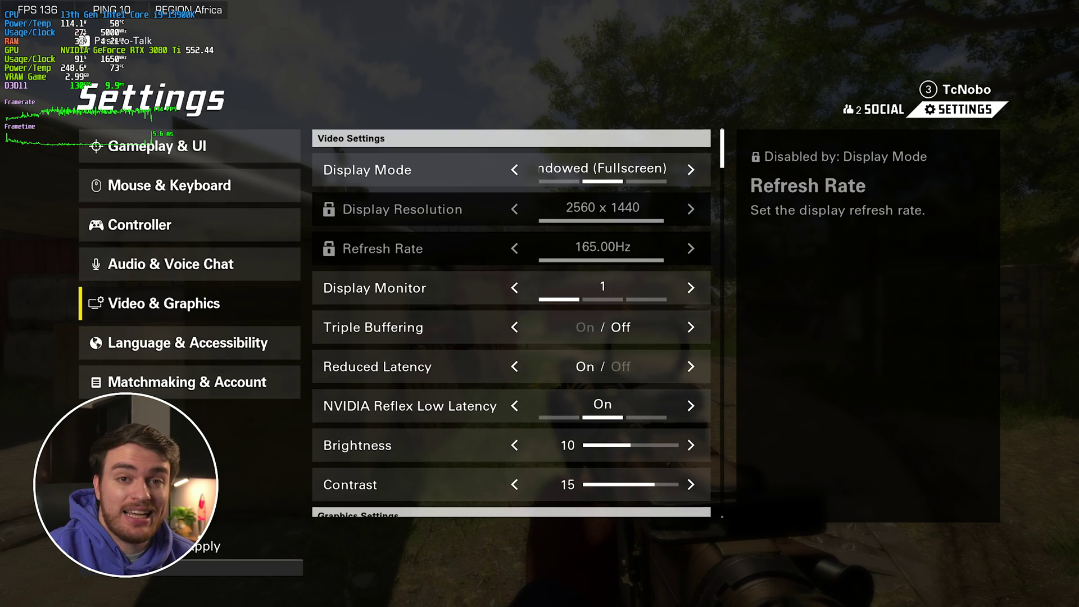
Close the settings and walk through Underwing to test performance in Windowed (Fullscreen) mode
key("Escape")
key("Escape")
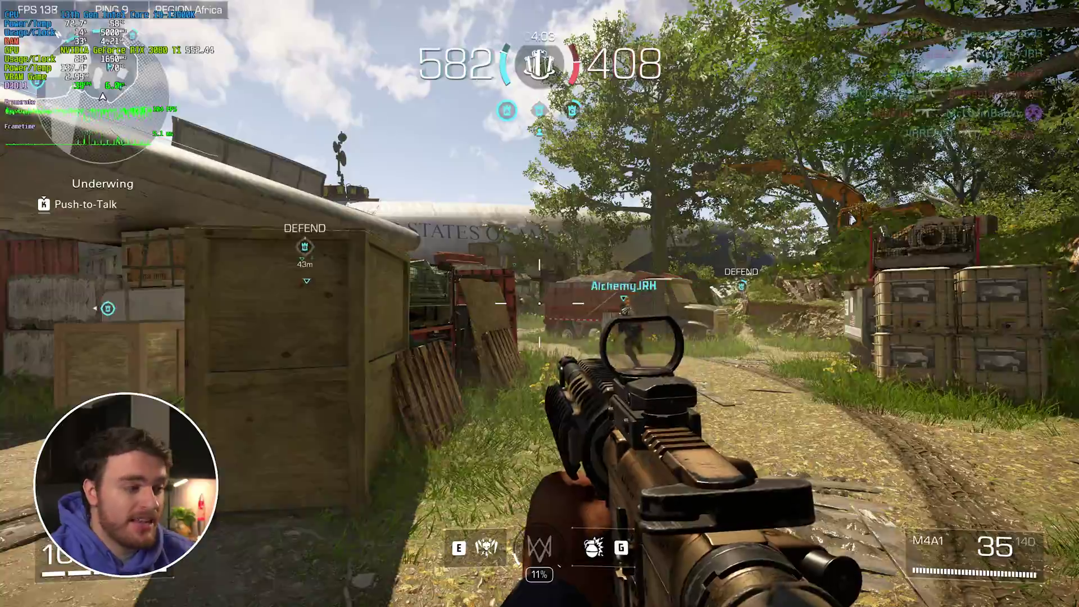
key("w")
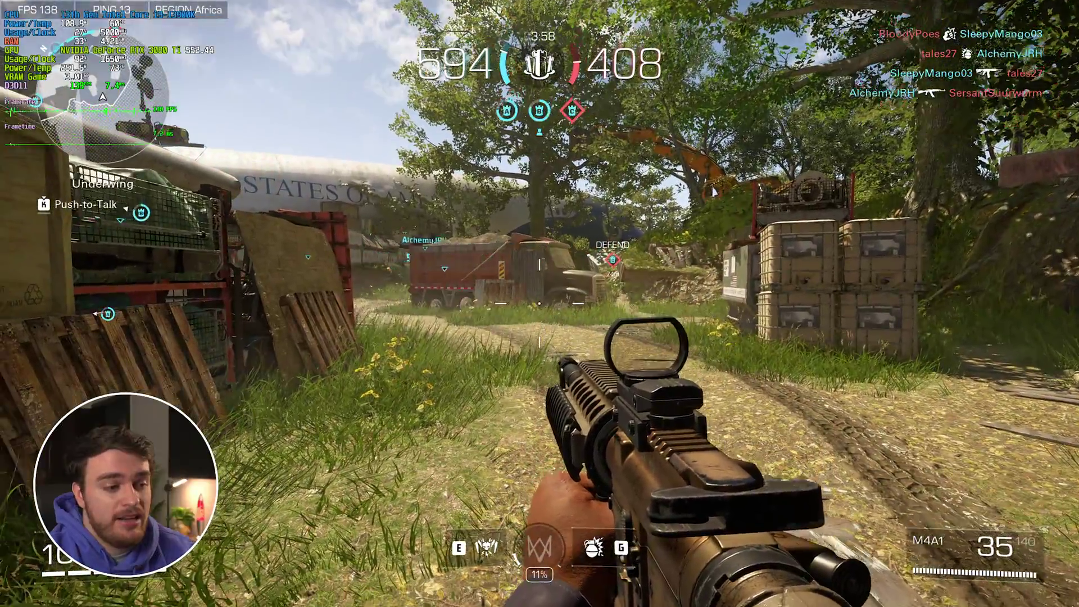
key("w")
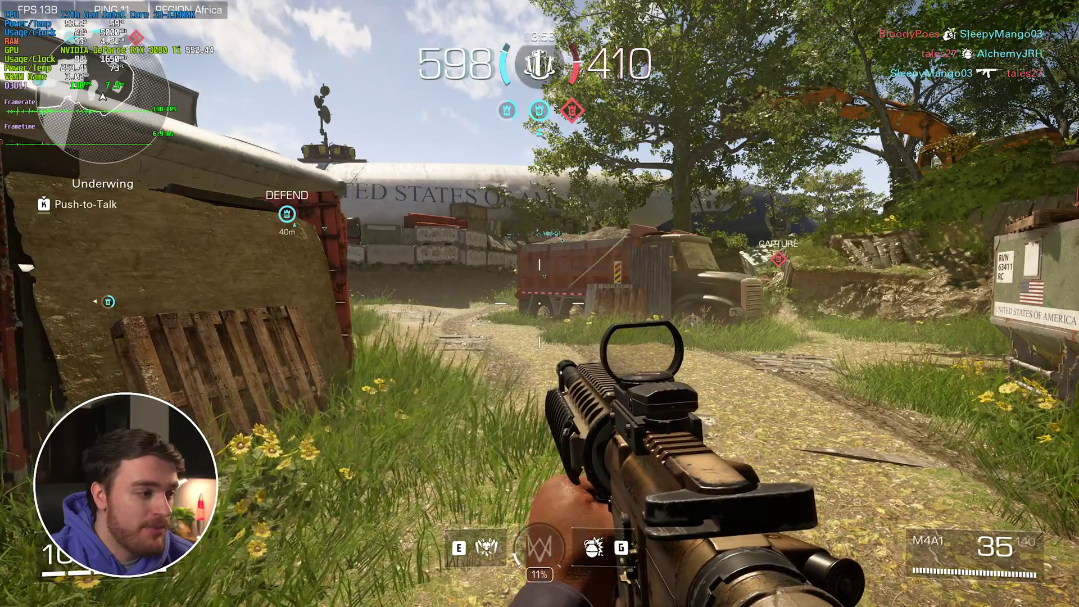